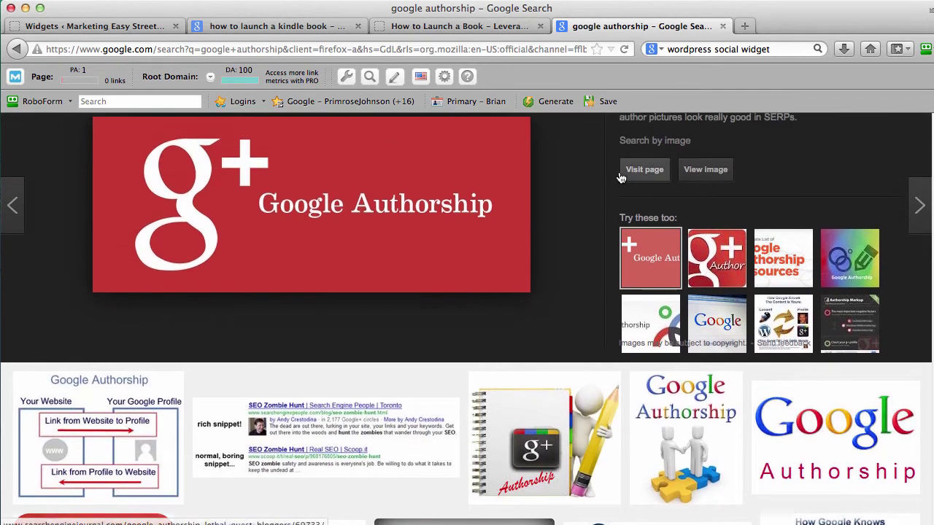
# Open the top-ranked How to Launch a Book article from the "how to launch a kindle book" search results.
pyautogui.scroll(2, 620, 177)
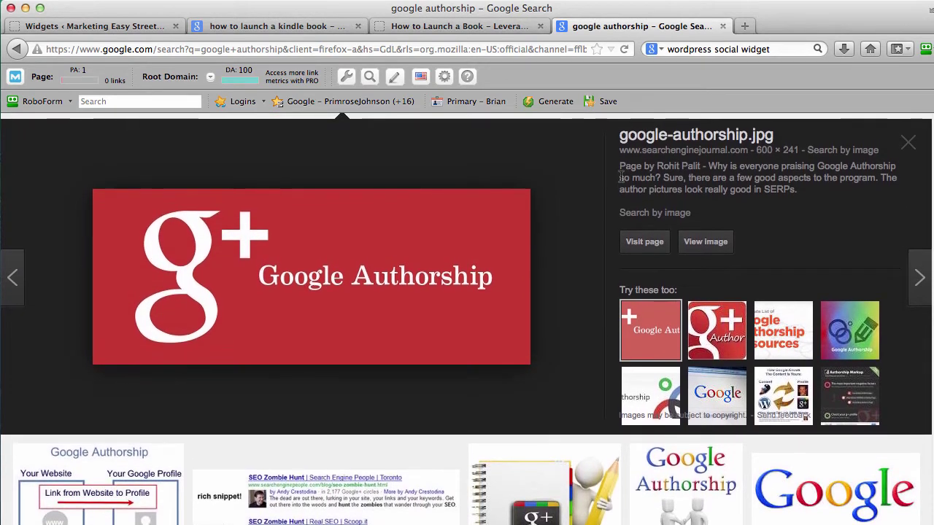
pyautogui.scroll(1, 620, 177)
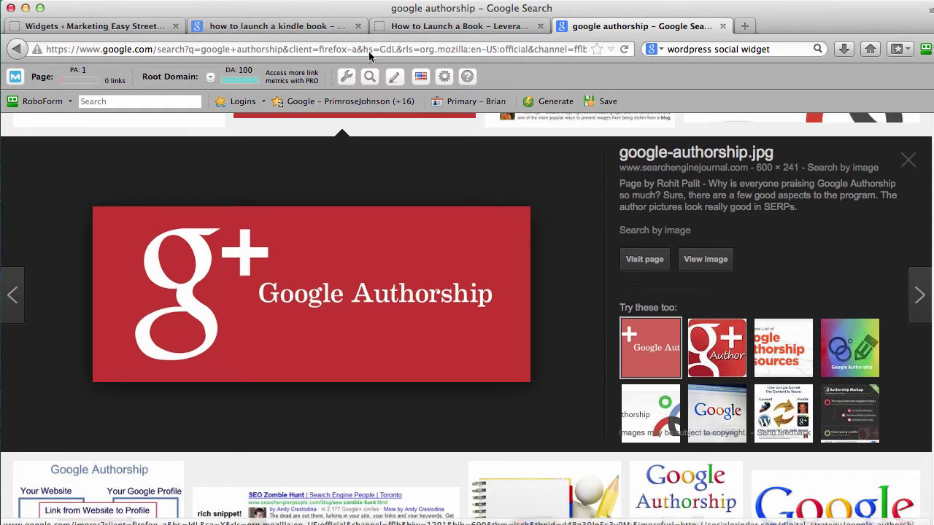
pyautogui.click(312, 27)
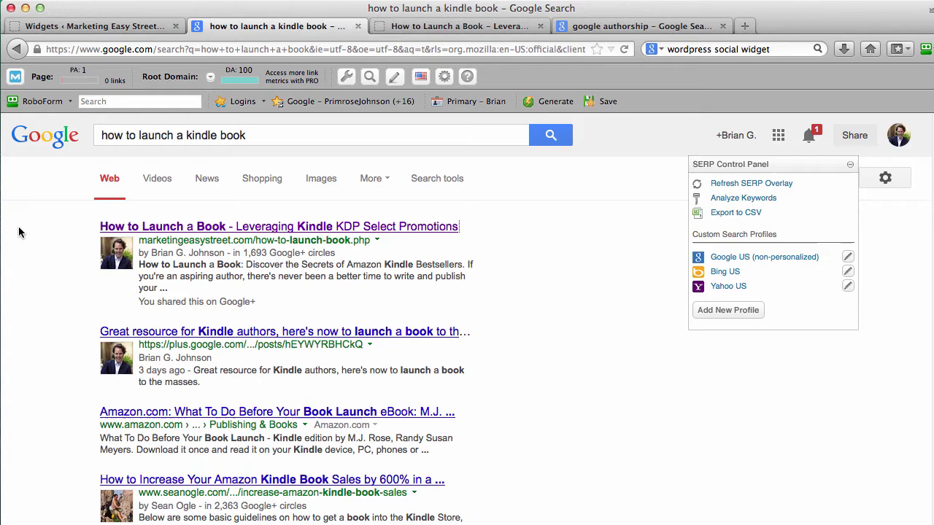
pyautogui.click(215, 229)
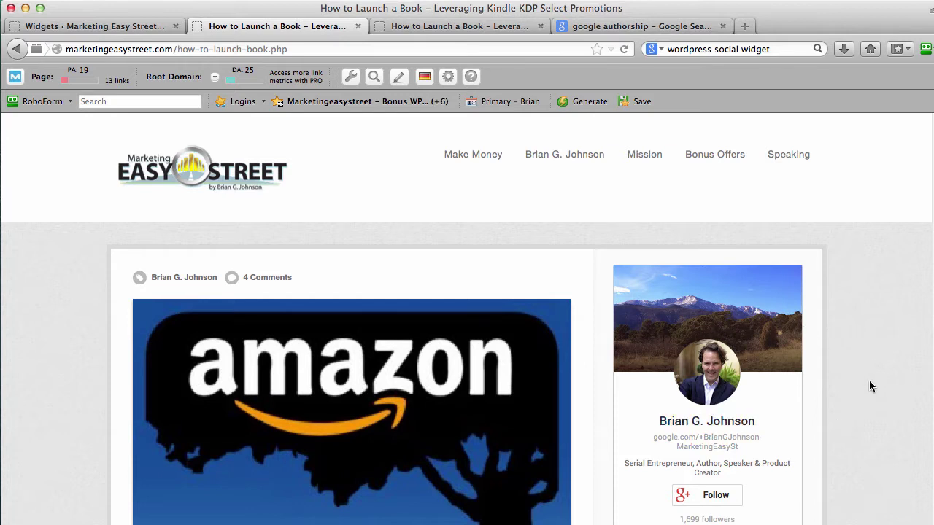
# Return to the "how to launch a kindle book" results and examine the first page of listings and their author photos.
pyautogui.click(16, 48)
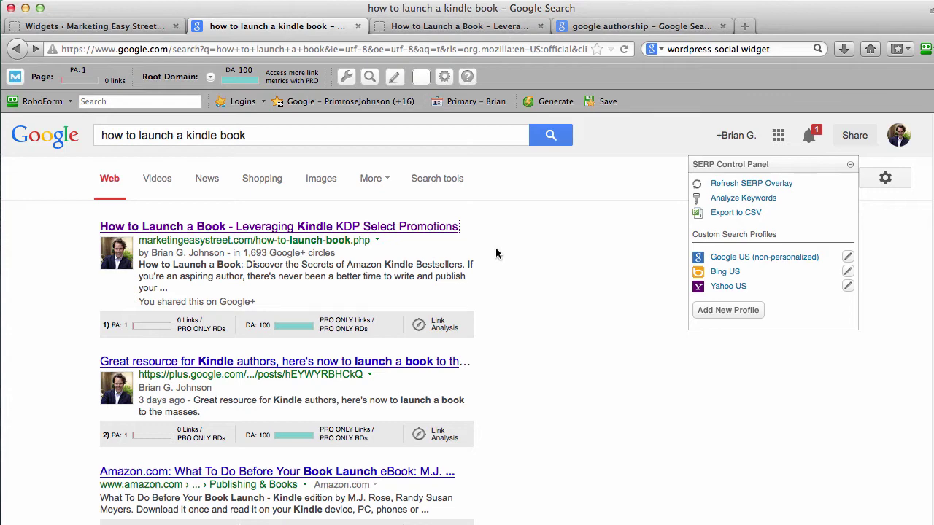
pyautogui.scroll(-10, 589, 244)
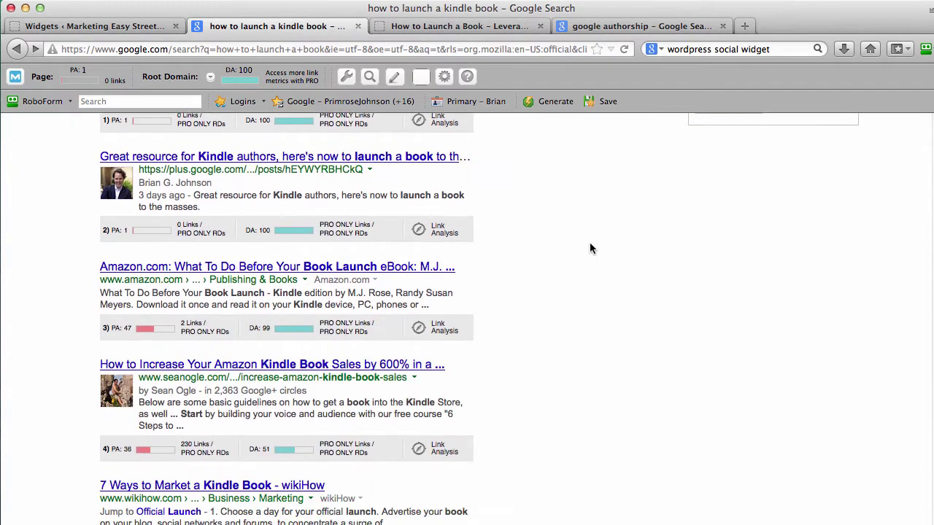
pyautogui.scroll(-3, 590, 252)
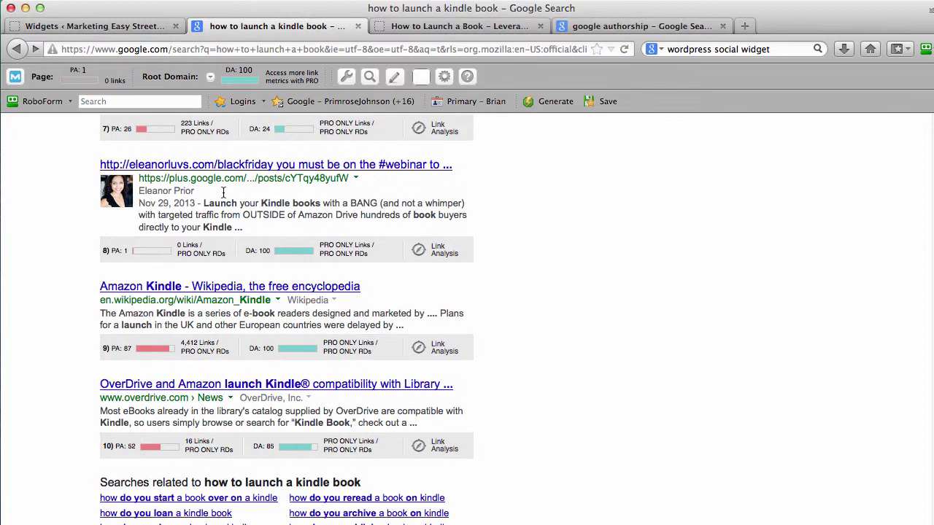
pyautogui.scroll(-1, 264, 202)
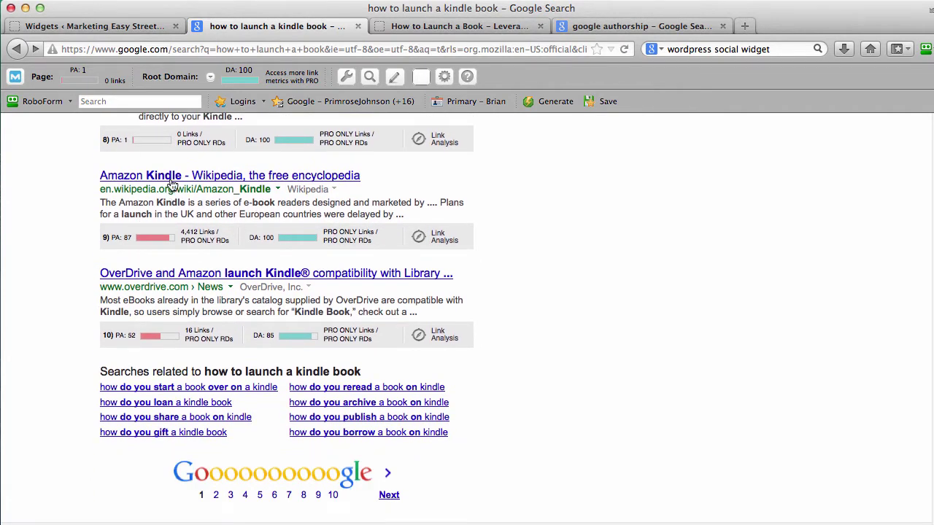
pyautogui.scroll(15, 569, 296)
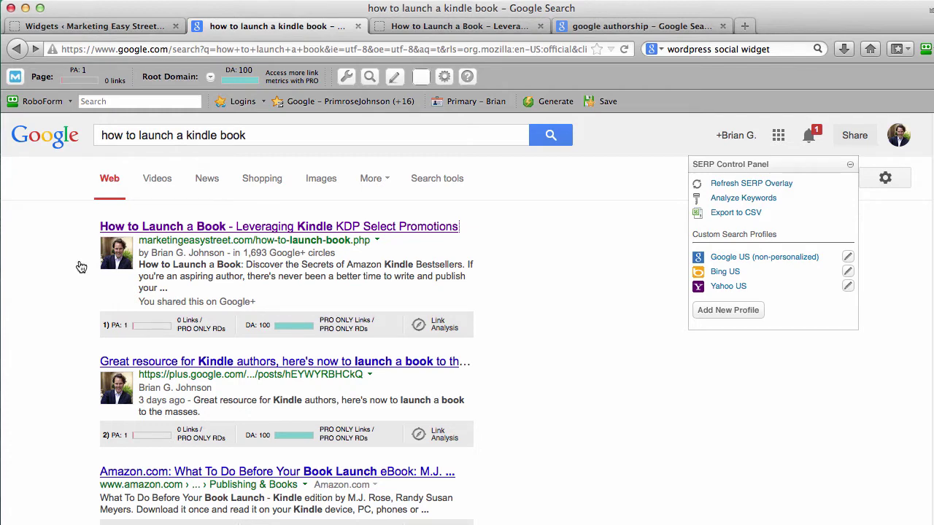
# Reopen the marketingeasystreet.com How to Launch a Book article from the search results.
pyautogui.click(193, 227)
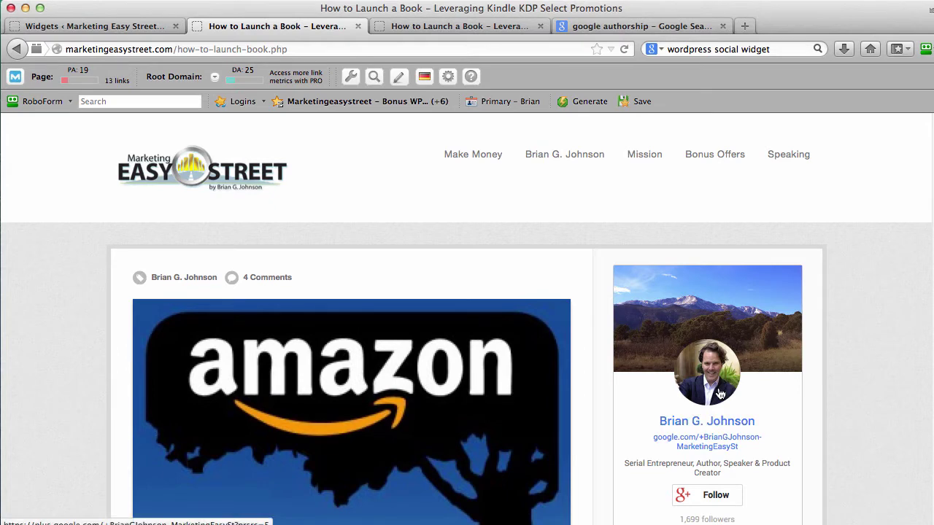
pyautogui.click(16, 49)
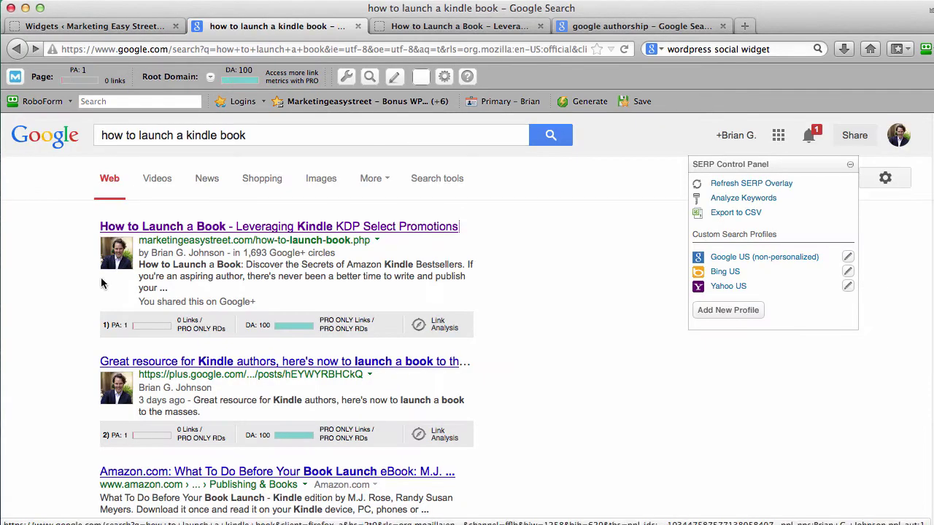
pyautogui.click(211, 227)
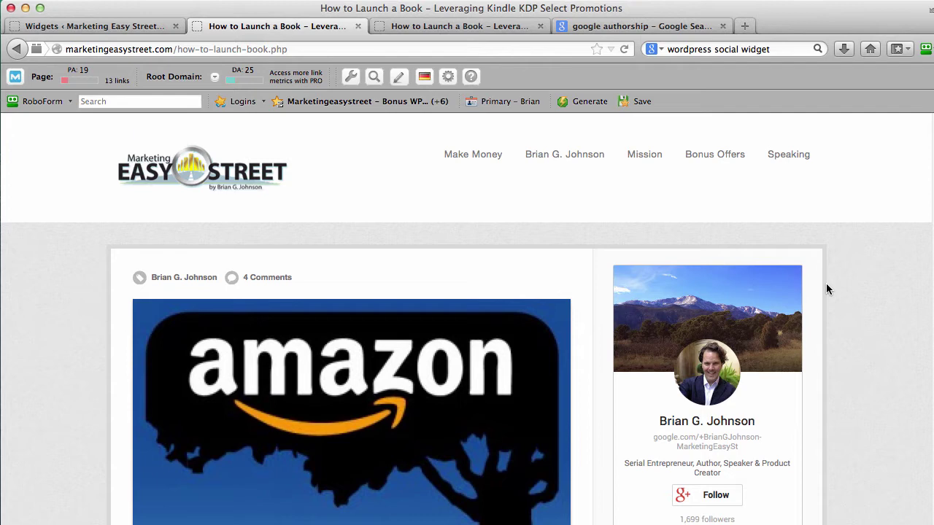
# Examine the article's introduction, social share buttons and the sidebar's Google+ badge and book promotion.
pyautogui.scroll(-5, 854, 300)
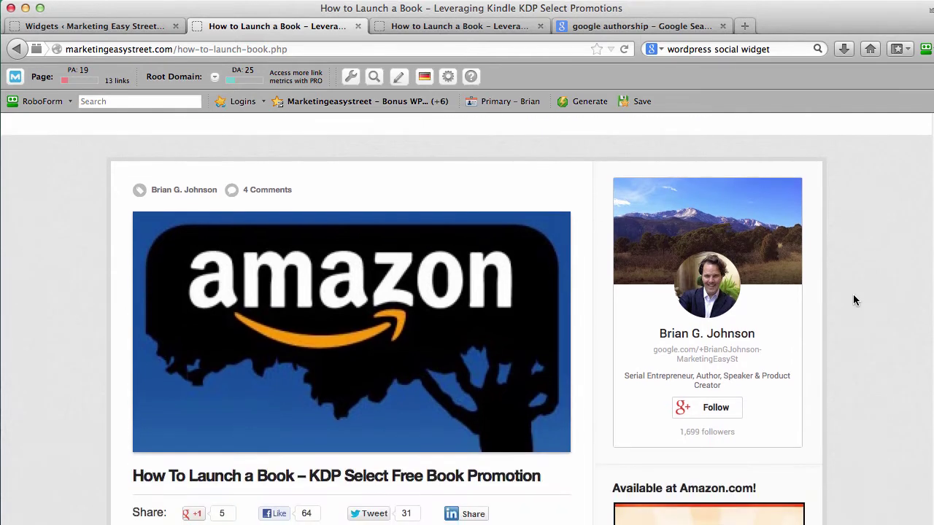
pyautogui.scroll(-2, 854, 300)
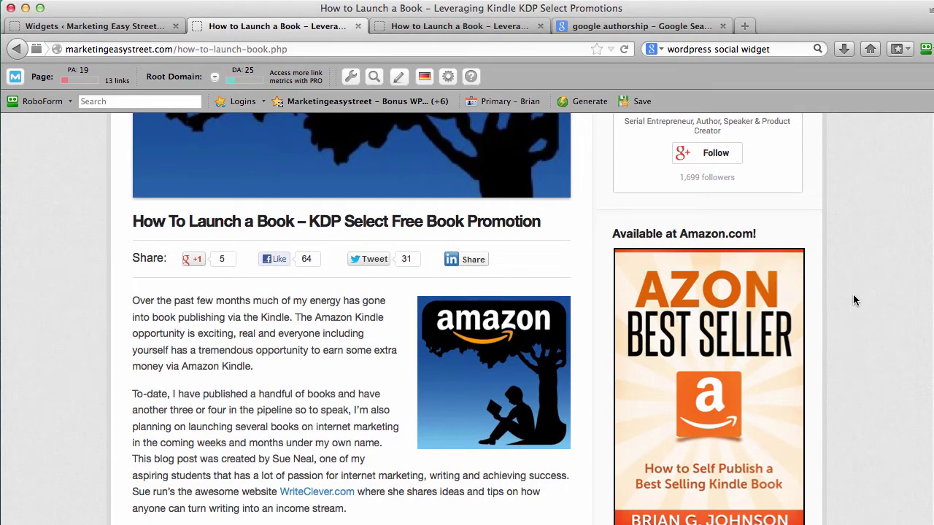
pyautogui.scroll(-2, 854, 299)
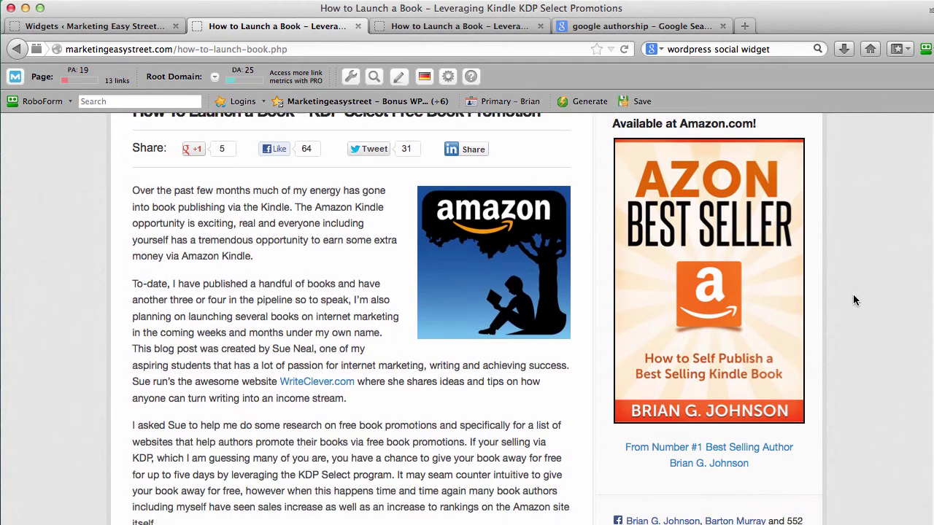
pyautogui.scroll(-3, 854, 300)
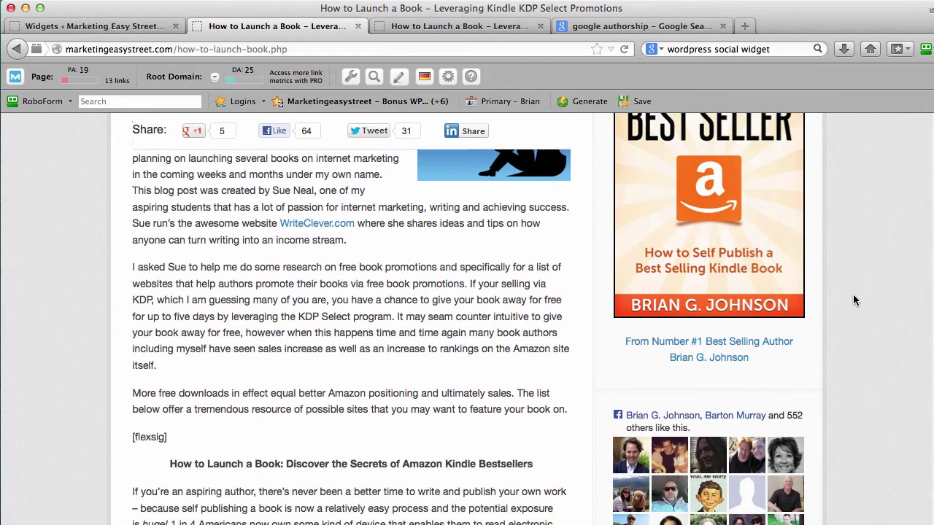
pyautogui.scroll(2, 854, 300)
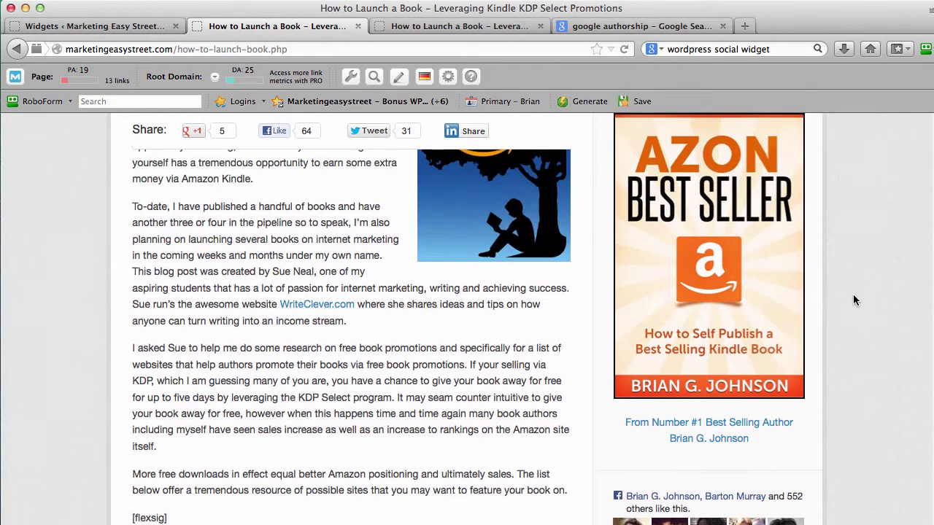
pyautogui.scroll(2, 854, 300)
pyautogui.scroll(-2, 854, 300)
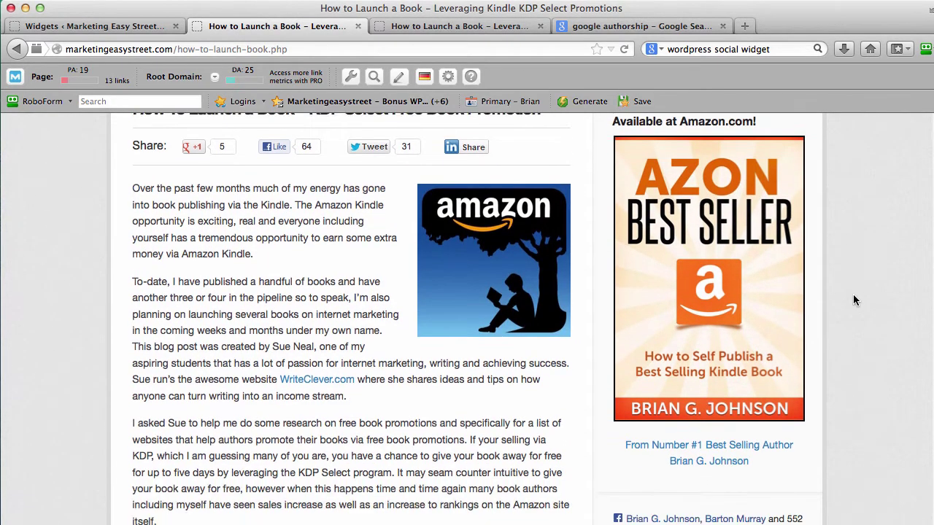
pyautogui.scroll(-2, 854, 300)
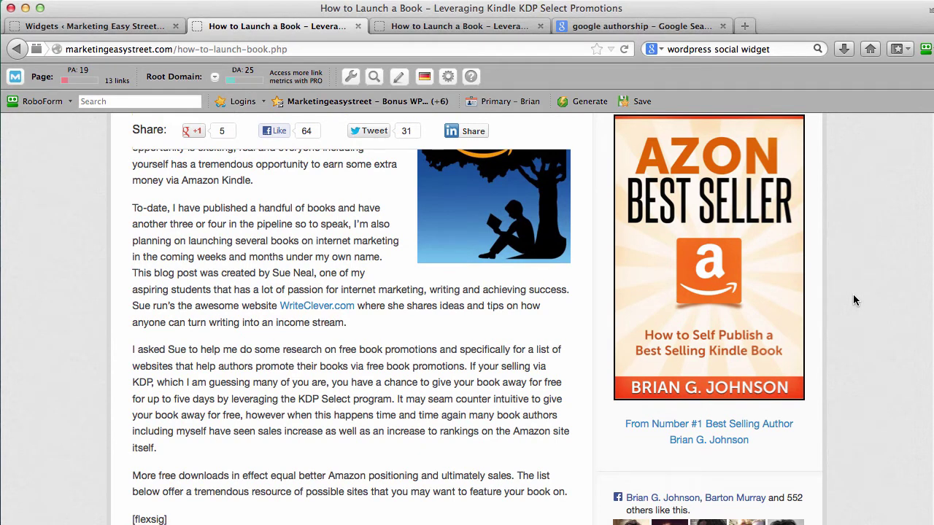
pyautogui.scroll(-5, 854, 295)
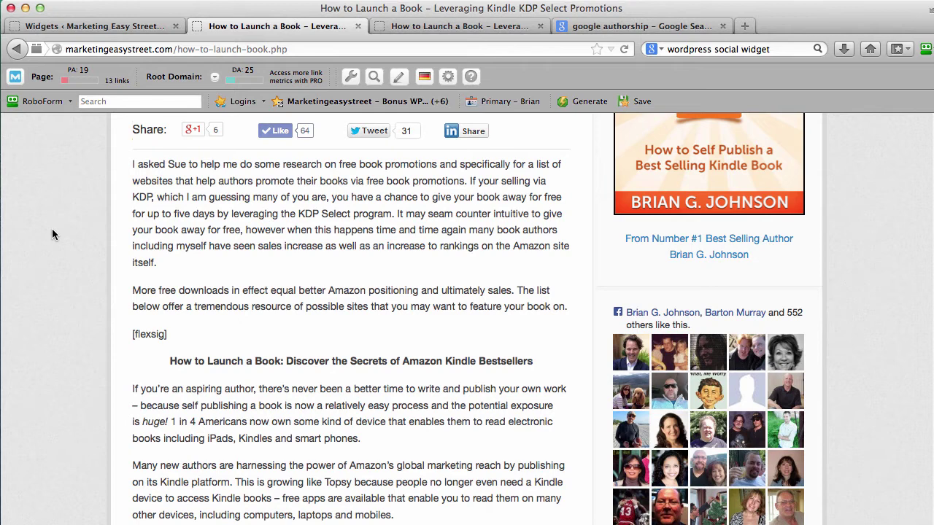
pyautogui.scroll(3, 374, 289)
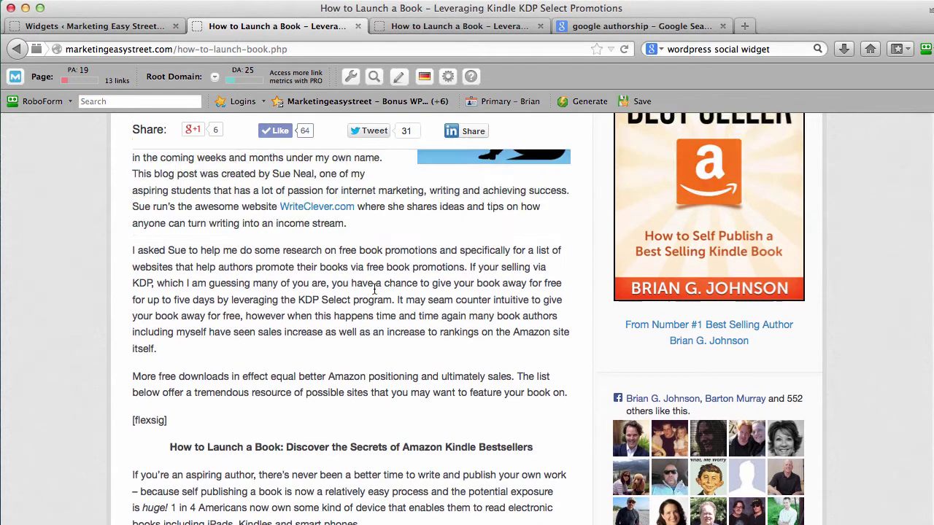
pyautogui.scroll(3, 374, 290)
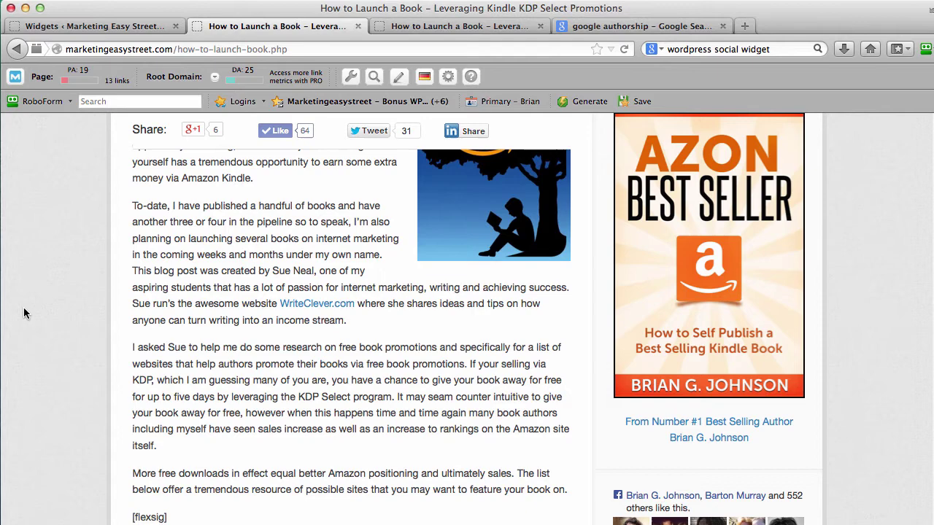
# Examine the article's sections on promoting a self-published book and on the risks and advantages of free giveaways.
pyautogui.scroll(-3, 24, 312)
pyautogui.scroll(-5, 24, 312)
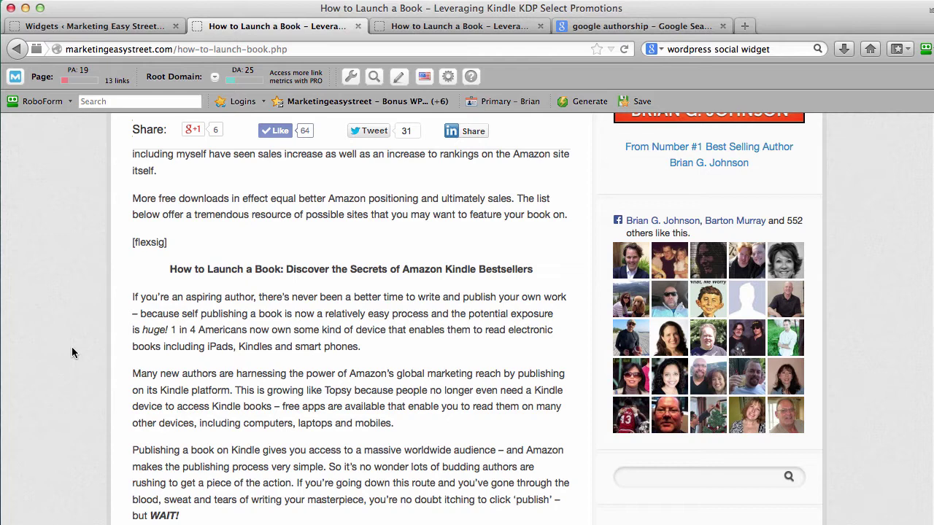
pyautogui.scroll(-3, 71, 353)
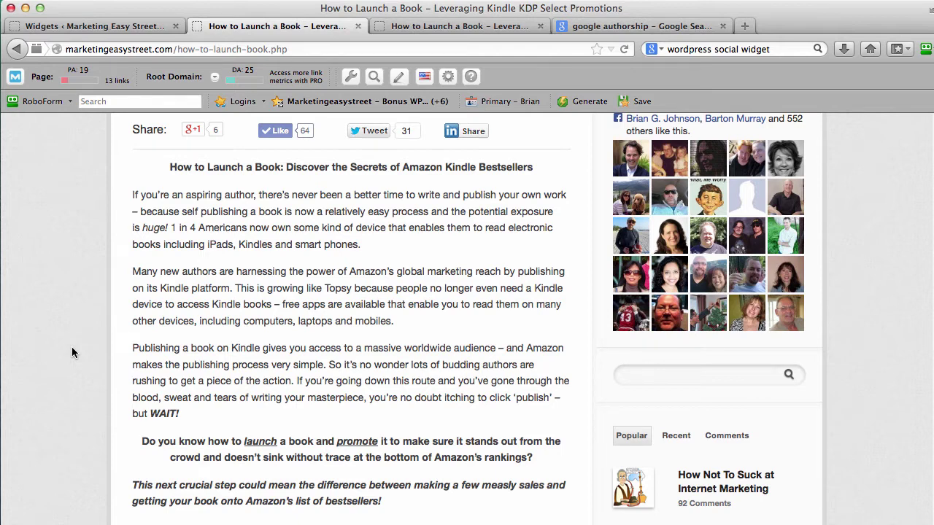
pyautogui.scroll(-5, 72, 348)
pyautogui.scroll(-1, 71, 356)
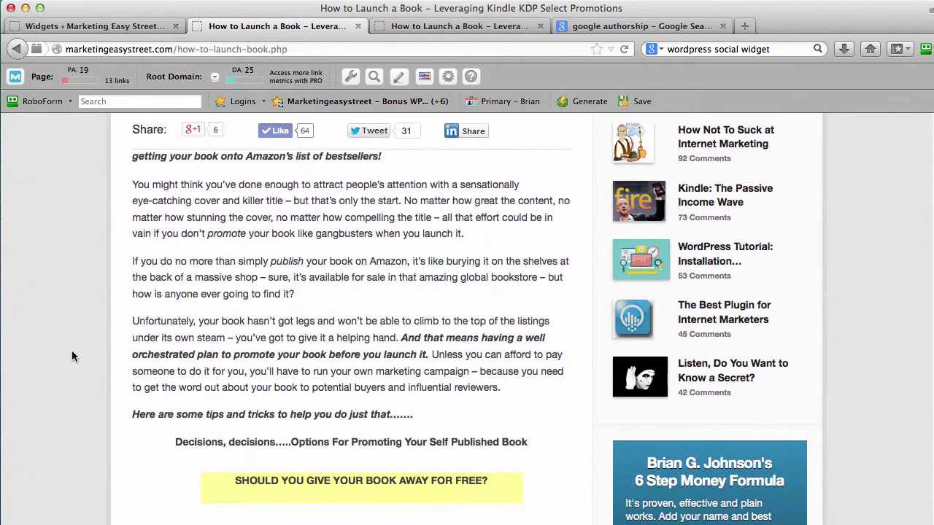
pyautogui.scroll(-4, 72, 356)
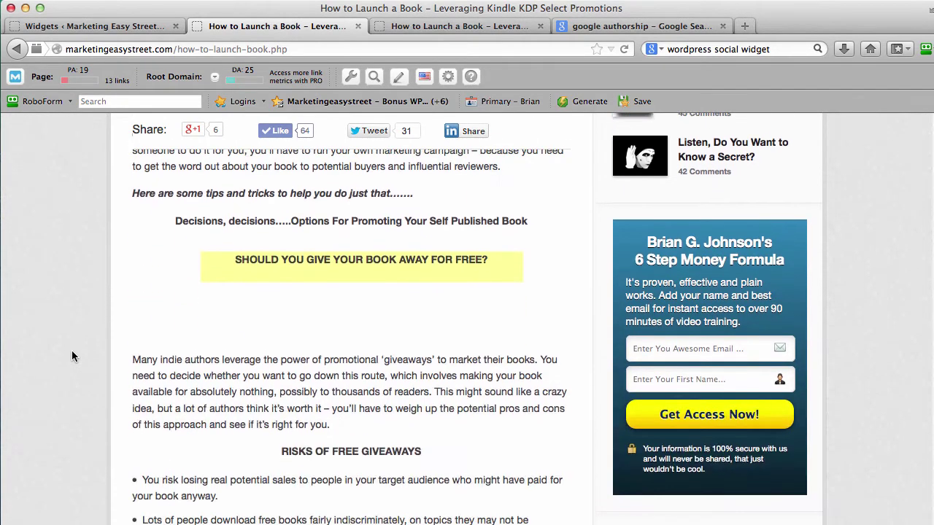
pyautogui.scroll(-4, 71, 355)
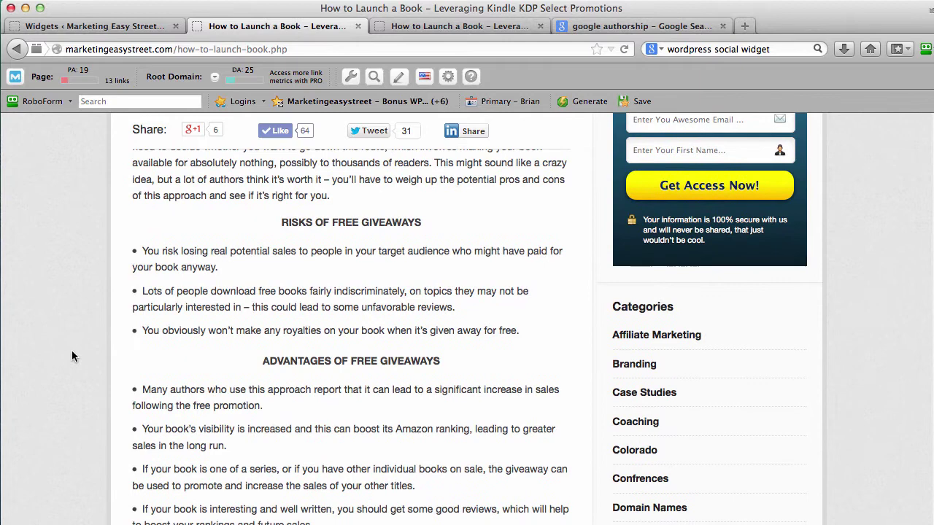
pyautogui.scroll(-1, 72, 356)
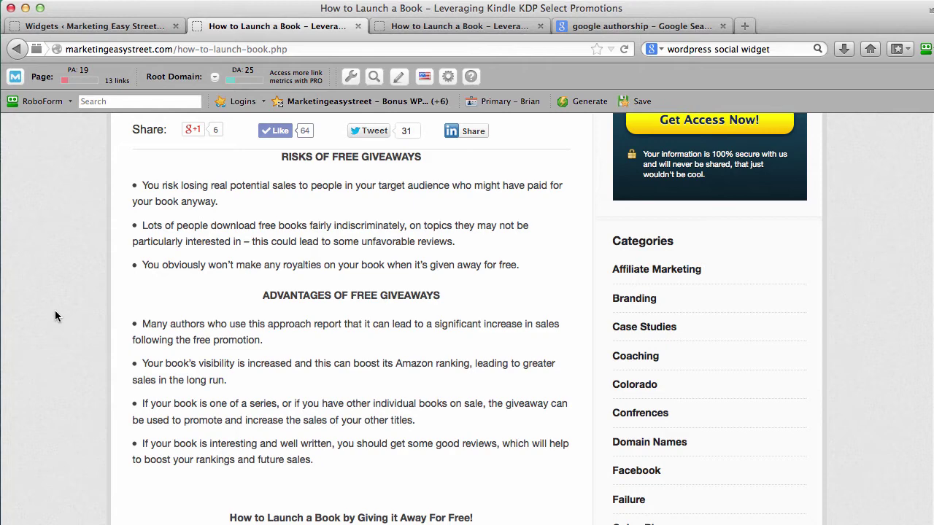
# Examine the article's giveaway methods, the KDP Select pros and cons, and the tips for scheduling and promoting free days.
pyautogui.scroll(-2, 56, 315)
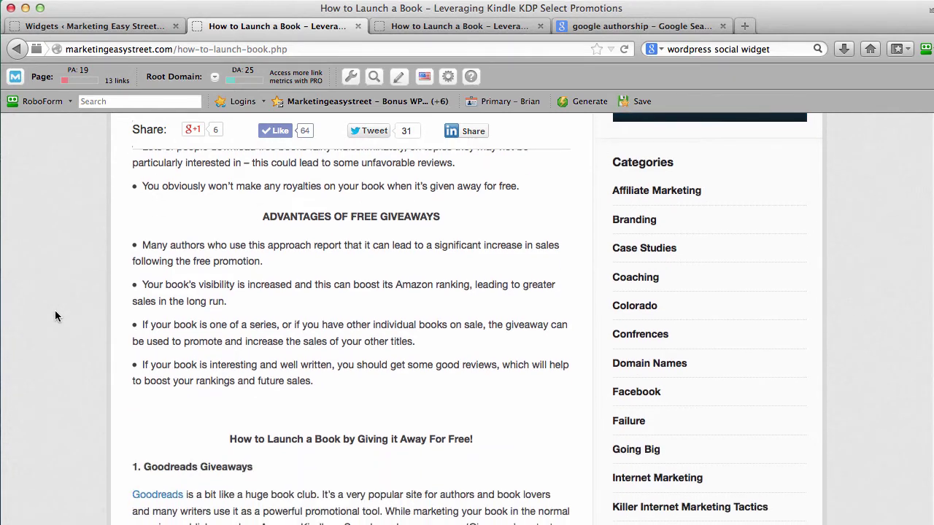
pyautogui.scroll(-6, 56, 315)
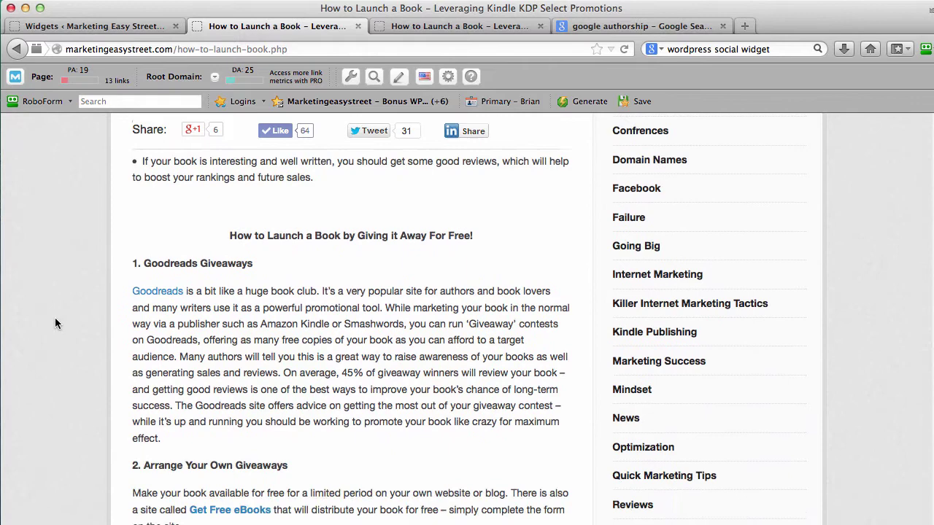
pyautogui.scroll(-4, 56, 323)
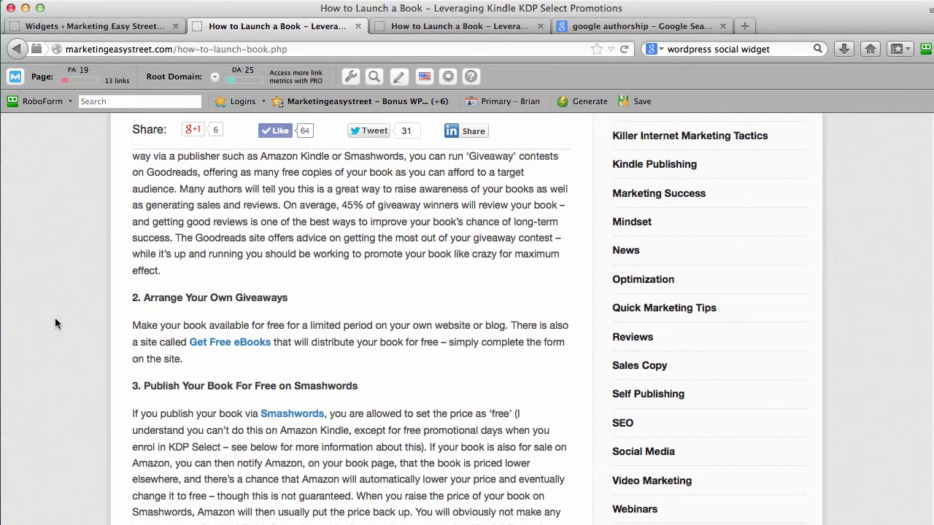
pyautogui.scroll(-3, 56, 323)
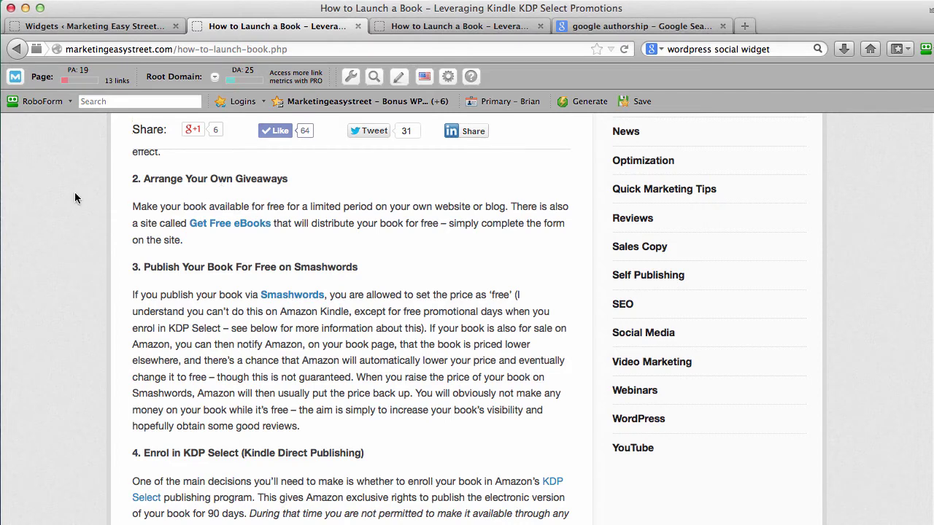
pyautogui.scroll(-4, 74, 197)
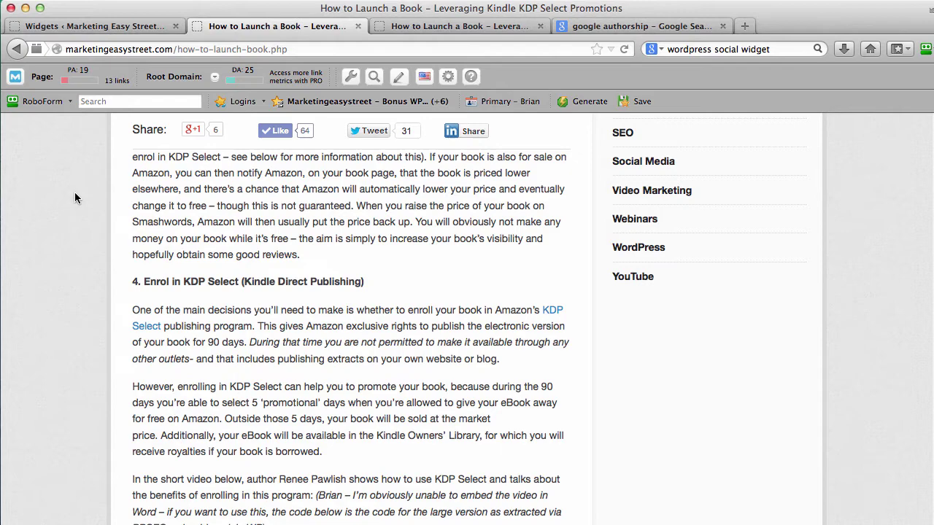
pyautogui.scroll(-8, 75, 197)
pyautogui.scroll(-12, 74, 197)
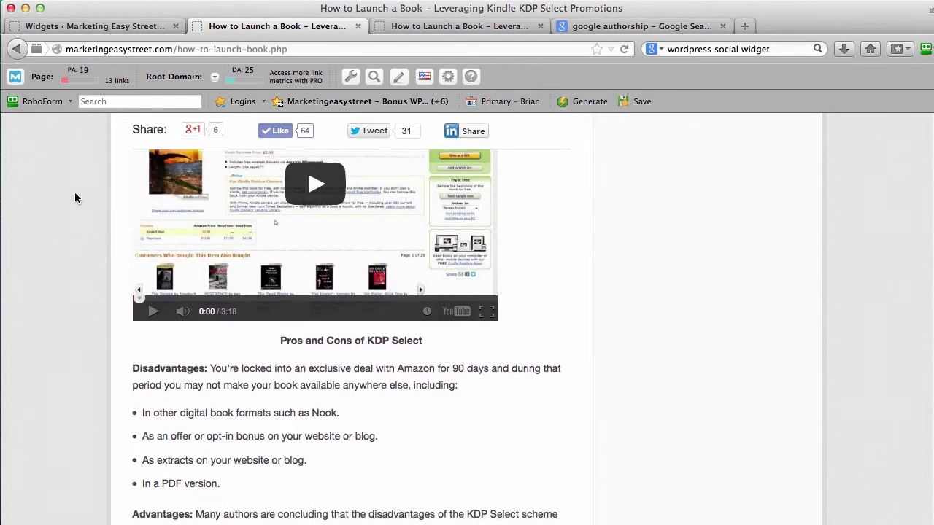
pyautogui.scroll(-20, 75, 197)
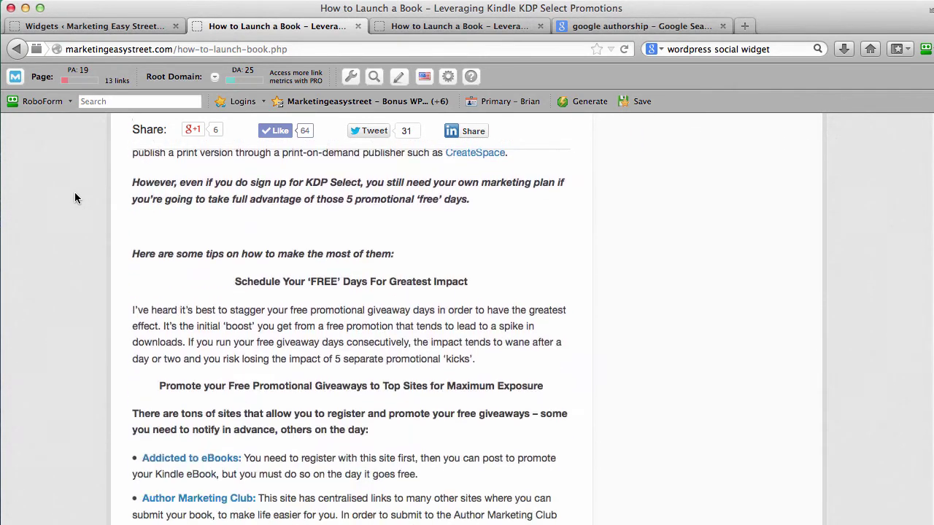
# Examine the article's lists of promotion sites, its social media tips, closing advice and the author box below the opt-in form.
pyautogui.scroll(-20, 75, 197)
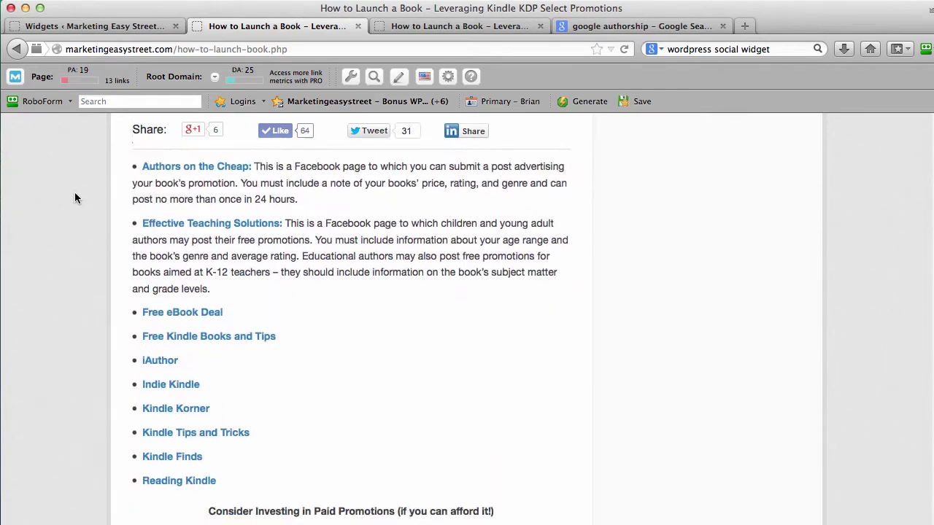
pyautogui.scroll(-20, 74, 197)
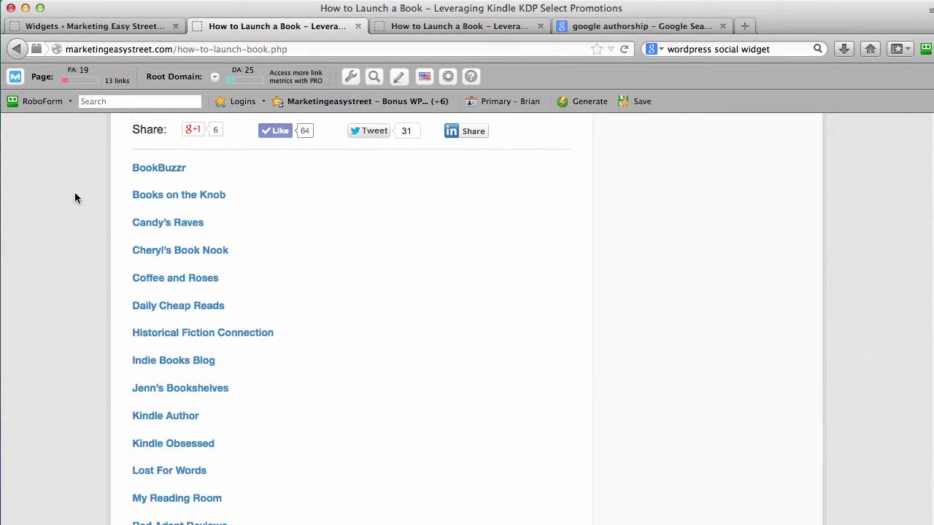
pyautogui.scroll(-20, 75, 197)
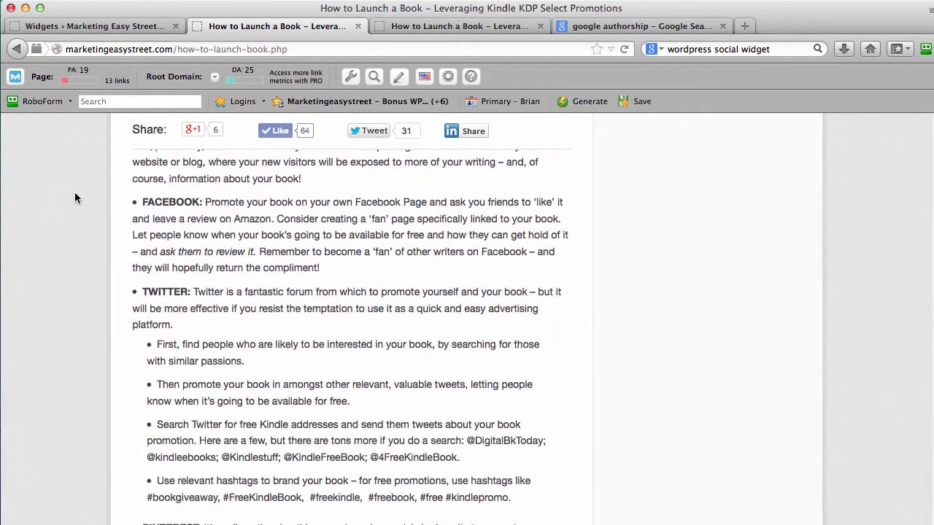
pyautogui.scroll(-20, 75, 197)
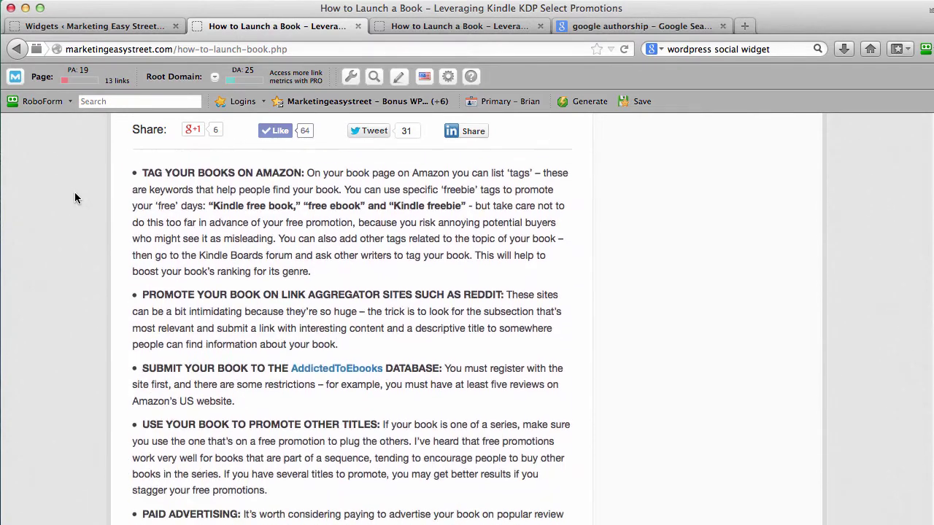
pyautogui.scroll(-20, 75, 197)
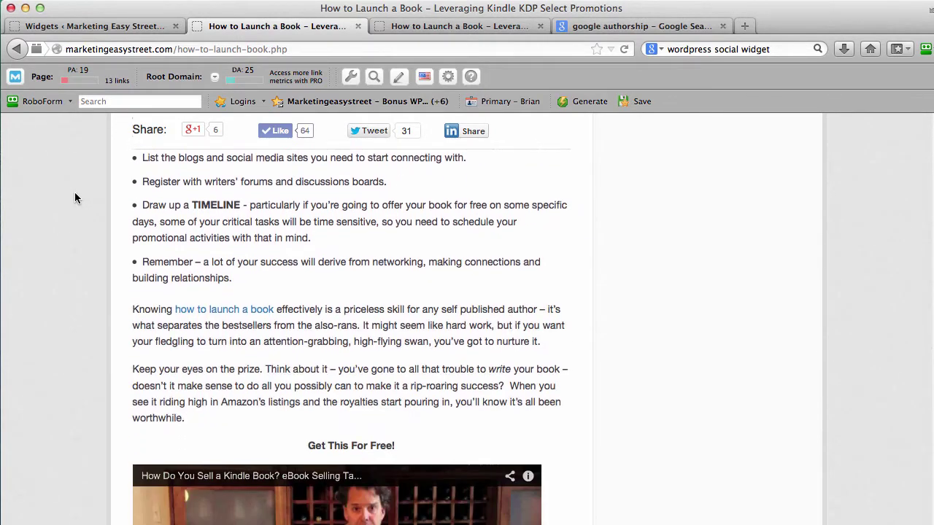
pyautogui.scroll(-5, 75, 197)
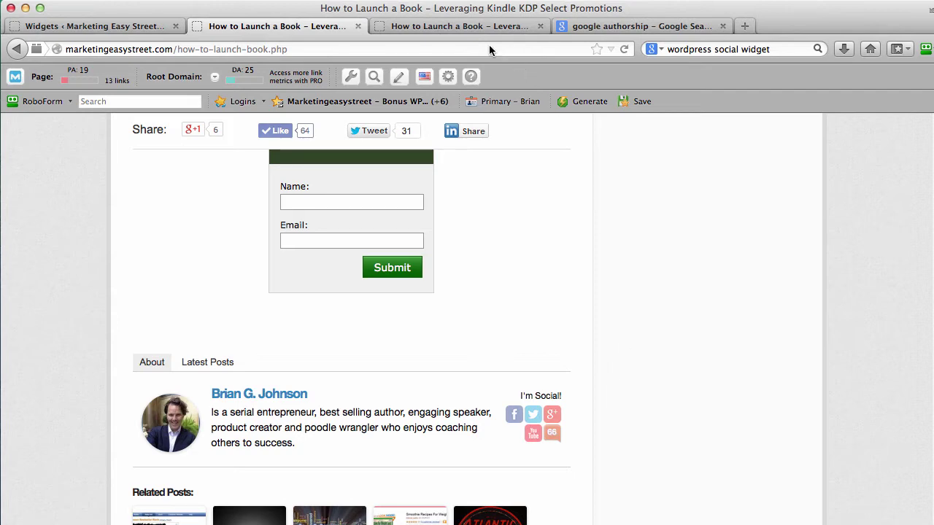
# Review the WordPress Widgets page, including the available Text and YASIP Social Icons widgets and those in the Sidebar area.
pyautogui.click(115, 27)
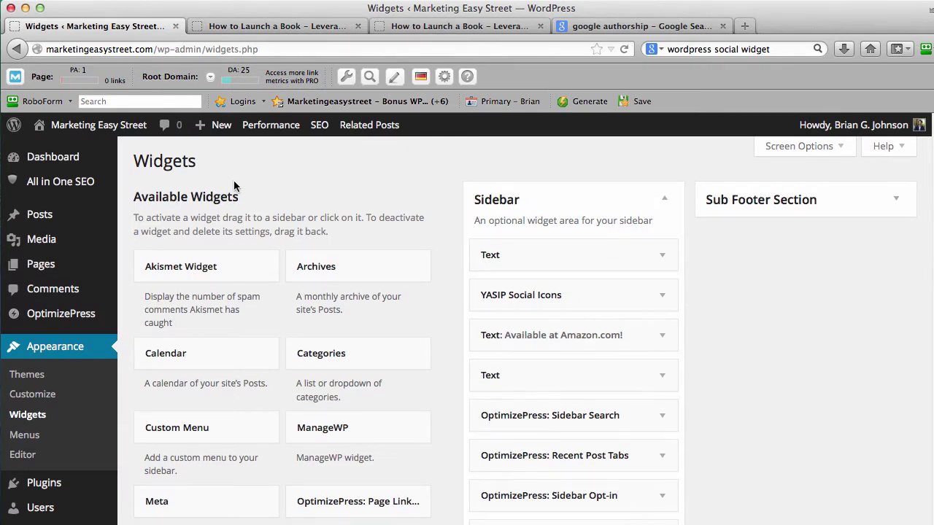
pyautogui.scroll(-2, 167, 302)
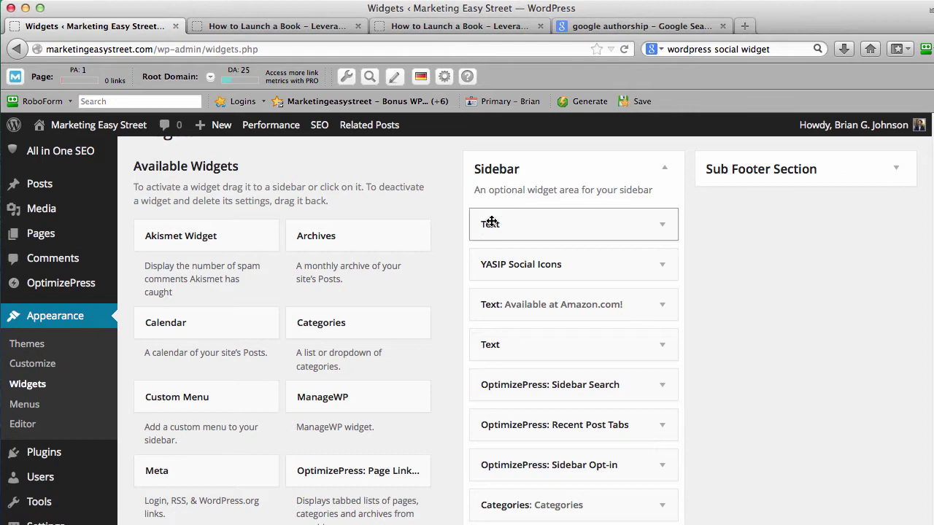
pyautogui.scroll(-12, 277, 368)
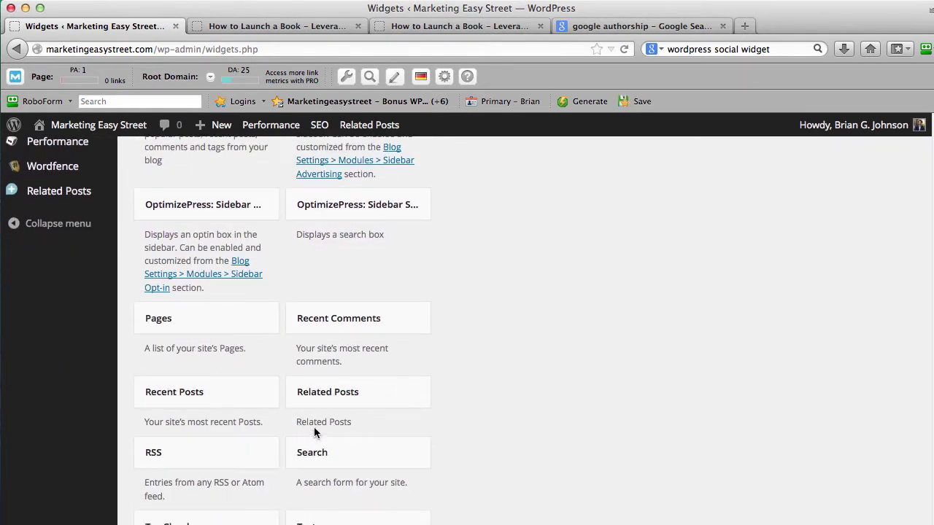
pyautogui.scroll(-2, 324, 419)
pyautogui.scroll(-1, 329, 410)
pyautogui.moveTo(358, 418); pyautogui.dragTo(369, 466)
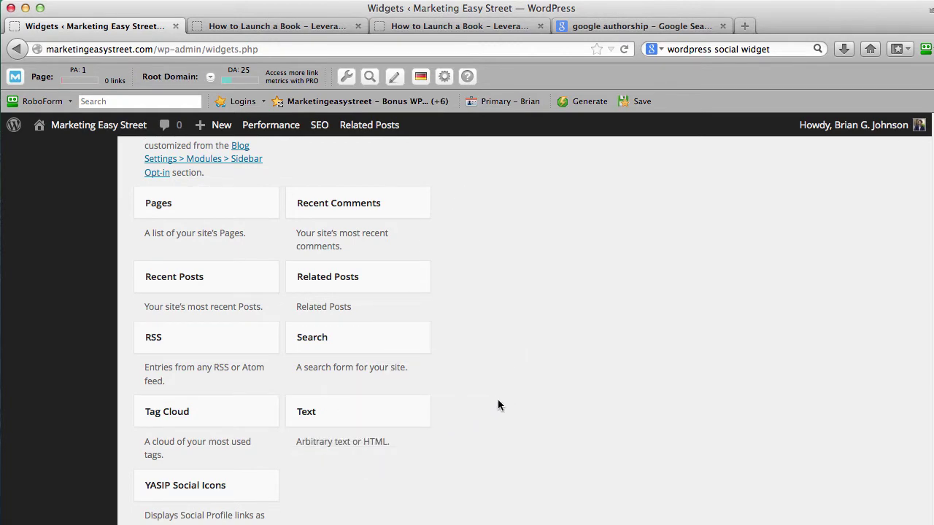
pyautogui.scroll(15, 539, 393)
pyautogui.scroll(3, 571, 388)
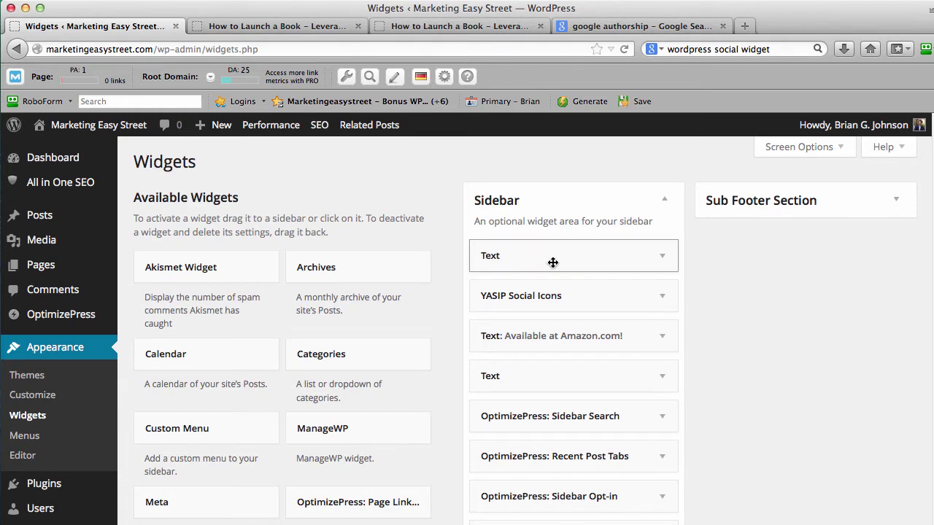
# Examine the Google+ badge with its profile link and Follow button in the live article's sidebar.
pyautogui.click(459, 26)
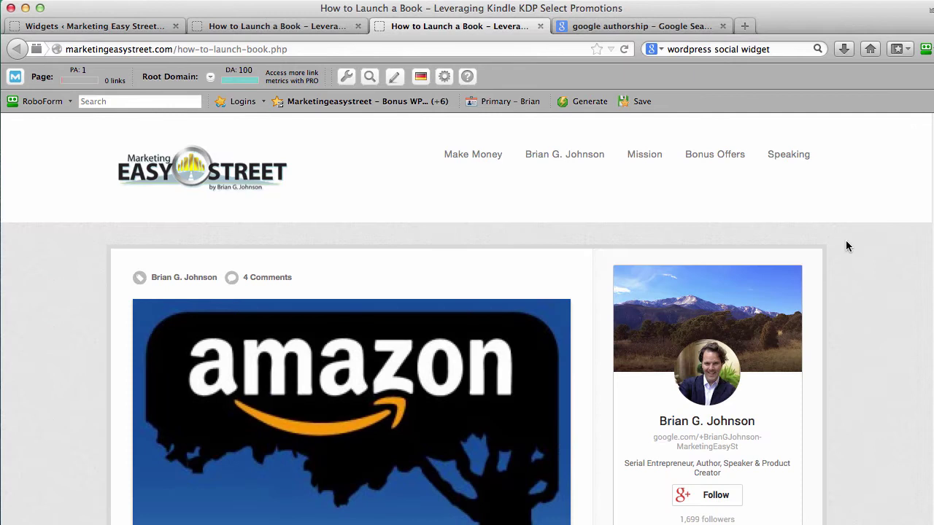
pyautogui.scroll(-2, 848, 244)
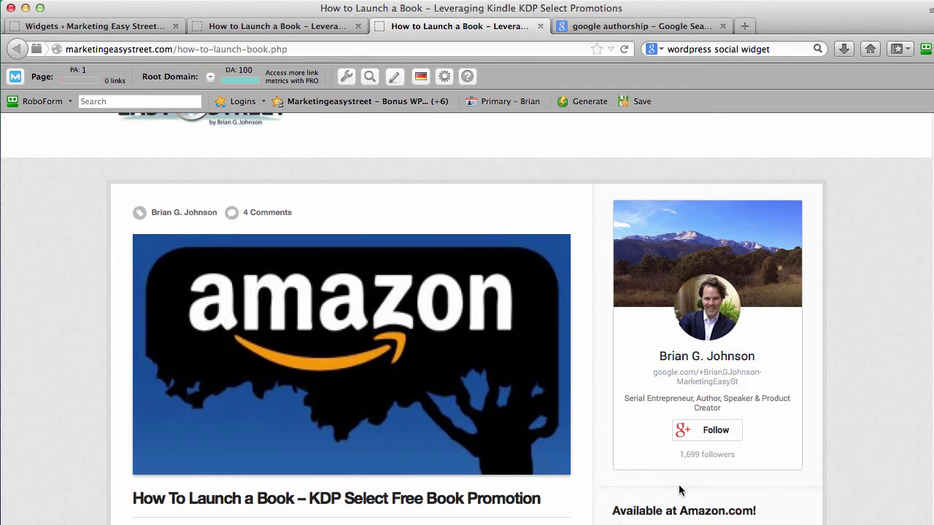
pyautogui.click(714, 436)
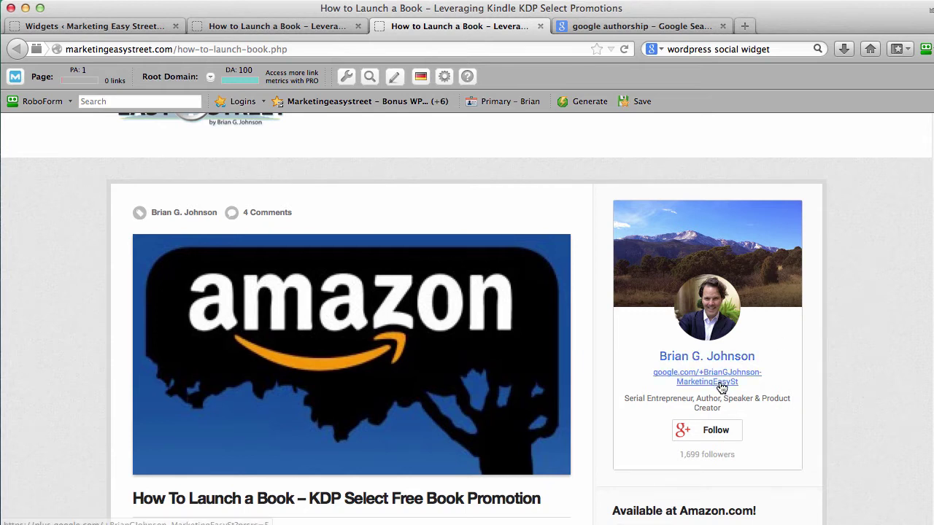
# Return to the WordPress Widgets page and expand the first Text widget in the Sidebar to inspect its badge code.
pyautogui.click(290, 28)
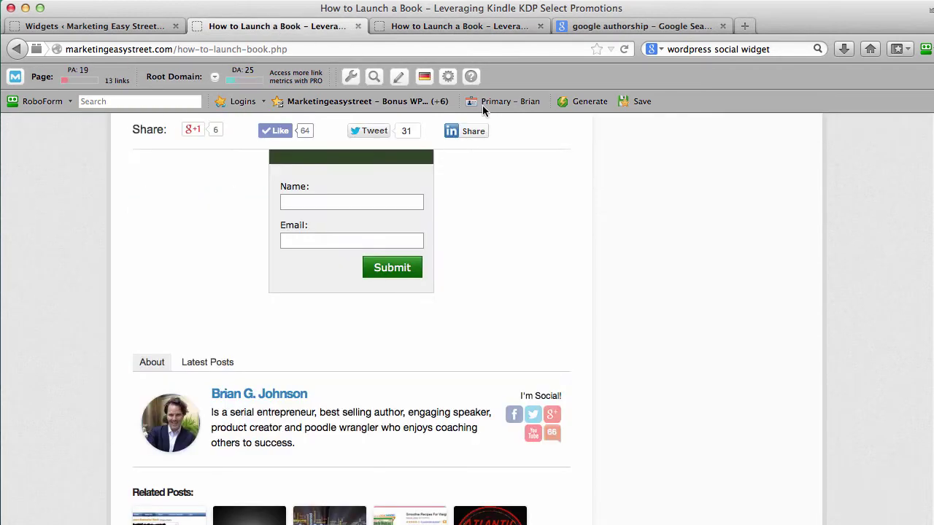
pyautogui.click(137, 28)
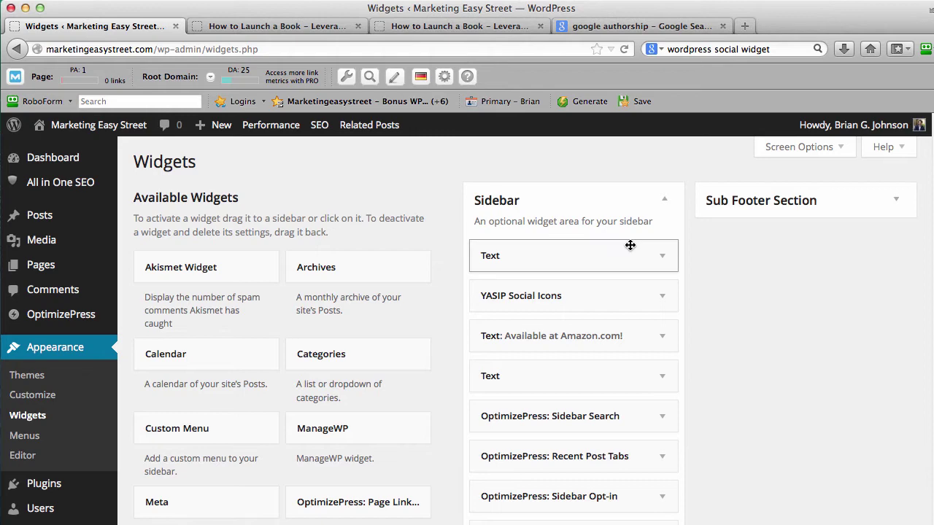
pyautogui.click(665, 259)
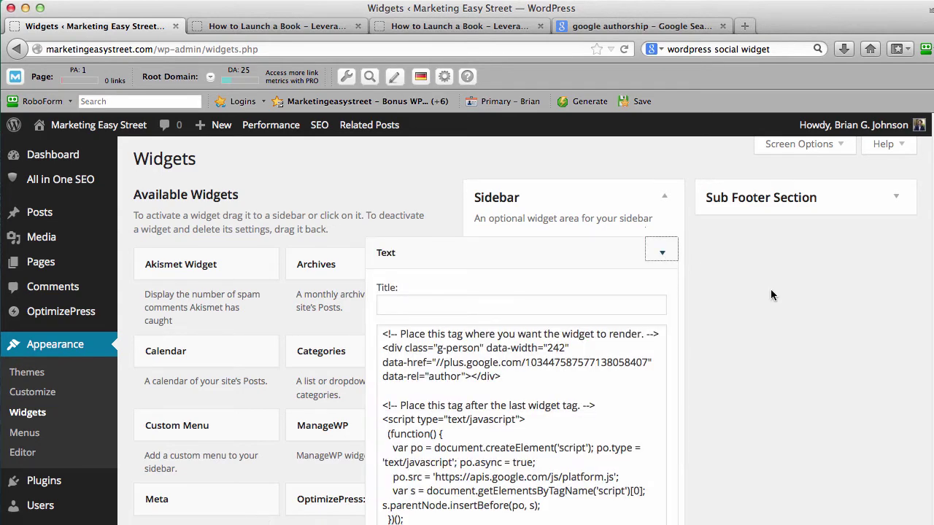
pyautogui.scroll(-3, 770, 289)
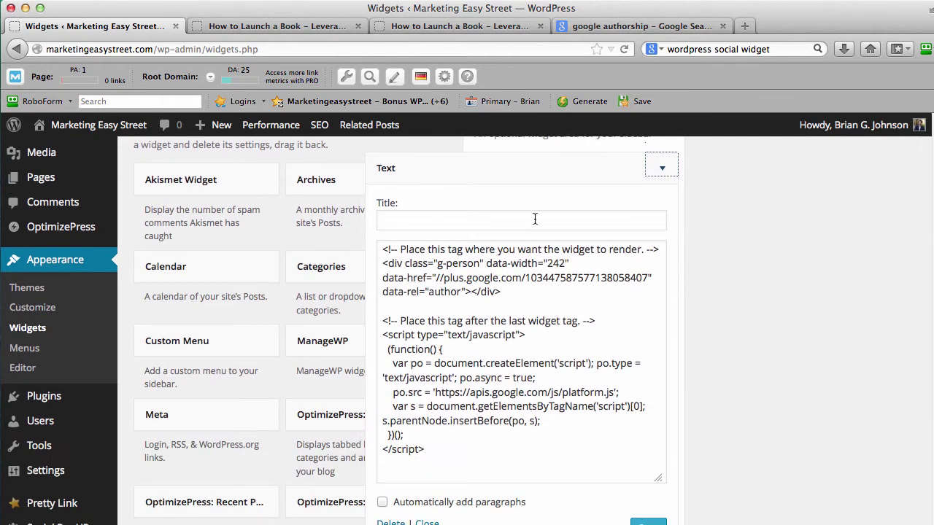
# Compare the live article's sidebar with the widget settings, highlighting the "Available at Amazon.com!" title below the Google+ badge.
pyautogui.click(509, 27)
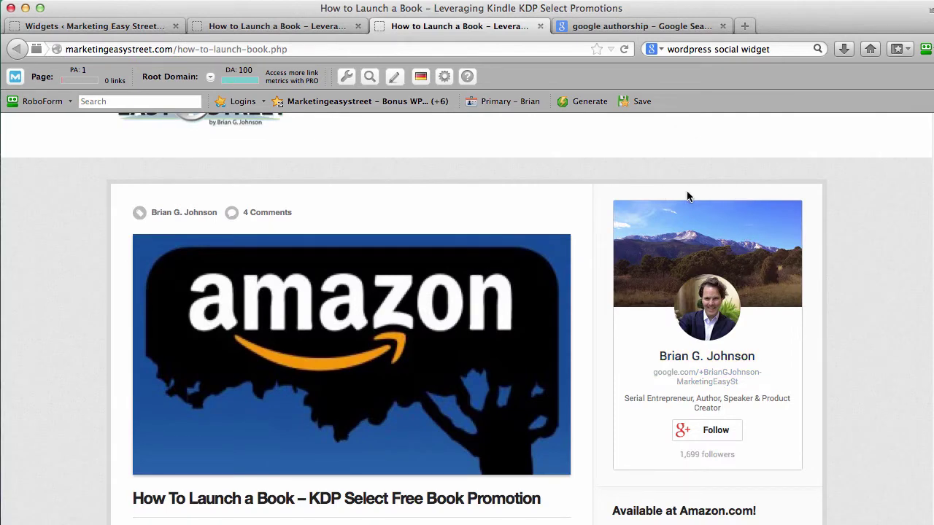
pyautogui.scroll(-5, 814, 251)
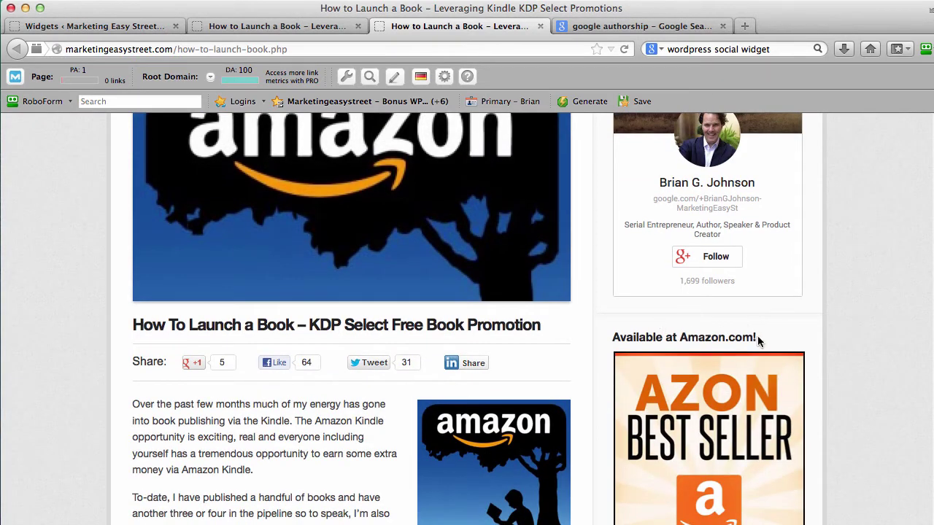
pyautogui.moveTo(756, 339); pyautogui.dragTo(606, 337)
pyautogui.click(607, 348)
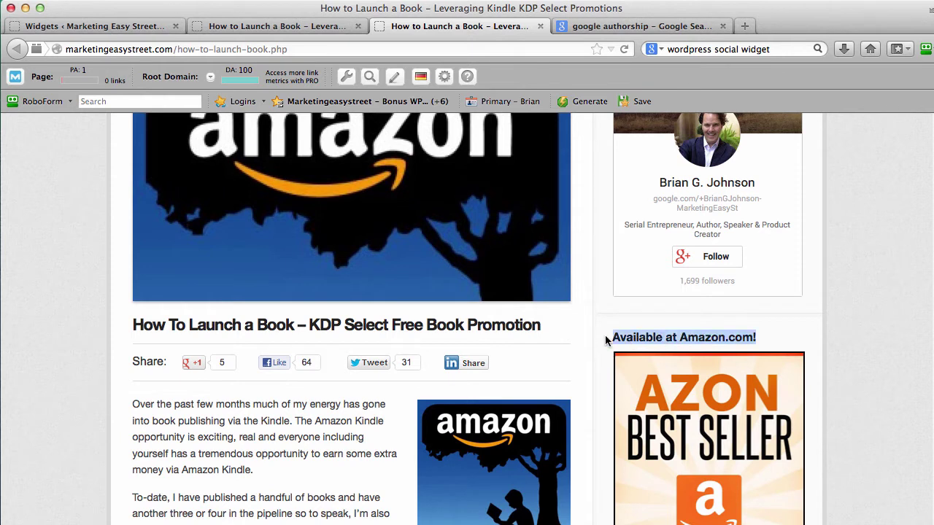
pyautogui.click(827, 327)
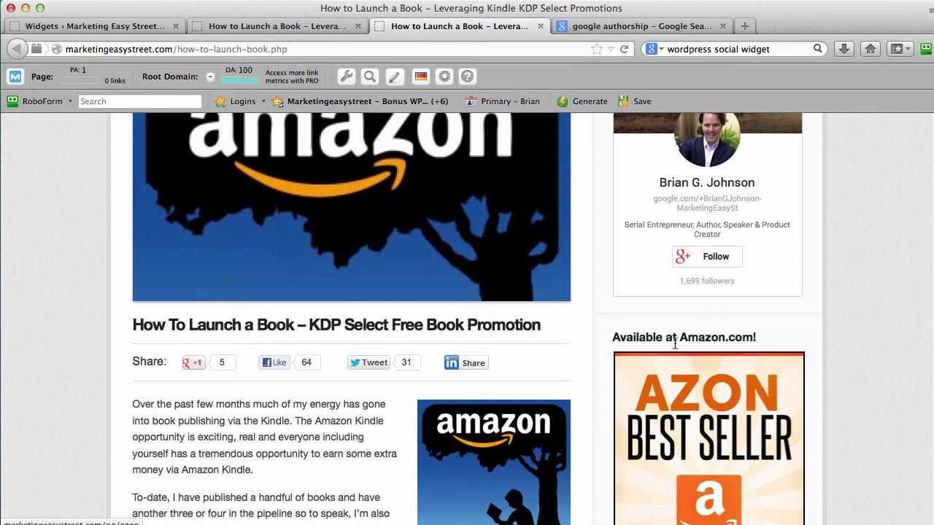
pyautogui.scroll(5, 831, 328)
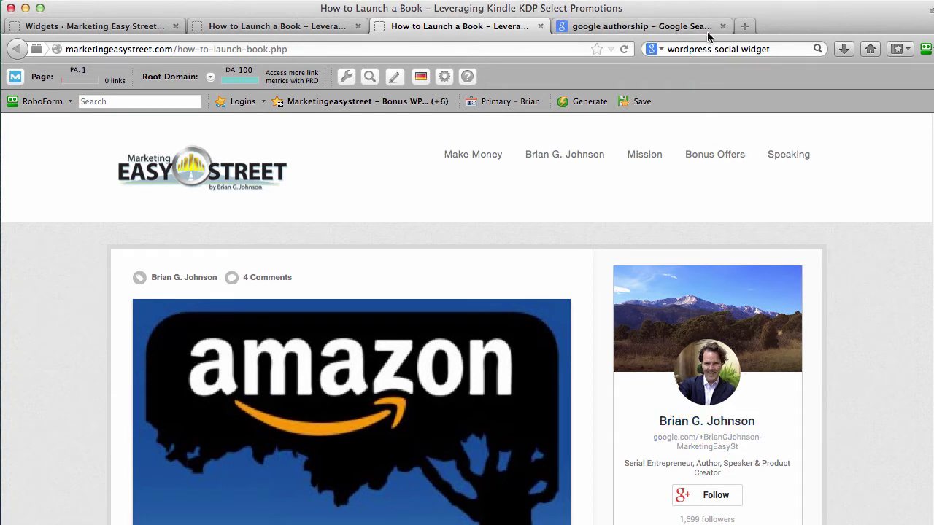
# Search Google for "google plus badge" in a new tab and open the Google+ Badge page on Google Developers.
pyautogui.click(744, 26)
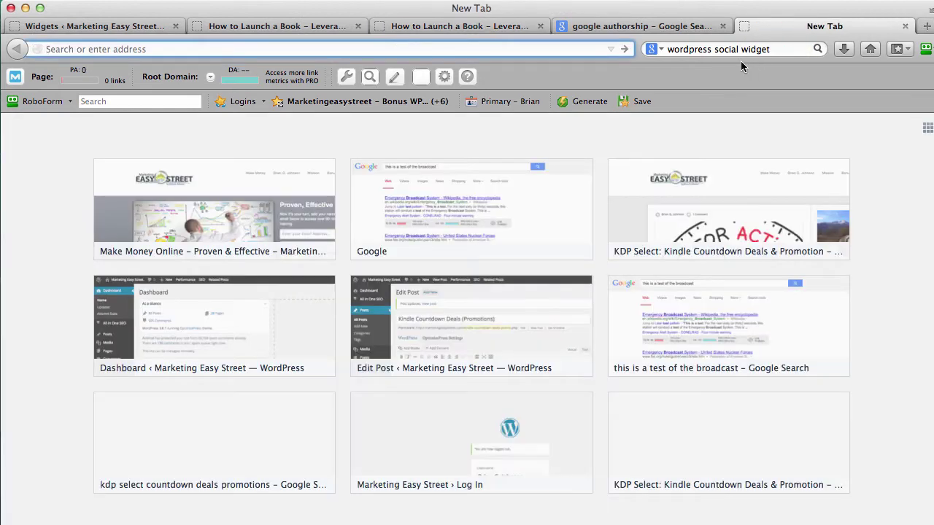
pyautogui.click(870, 48)
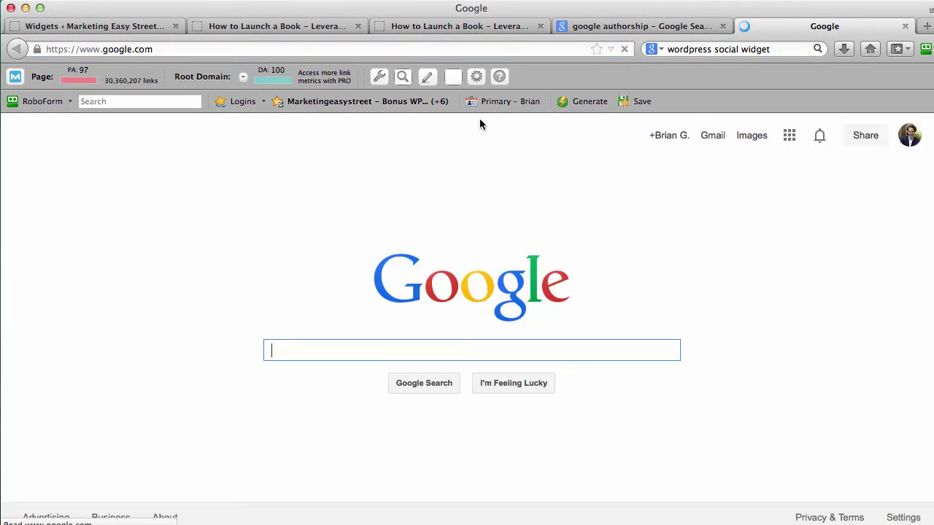
pyautogui.write('google ')
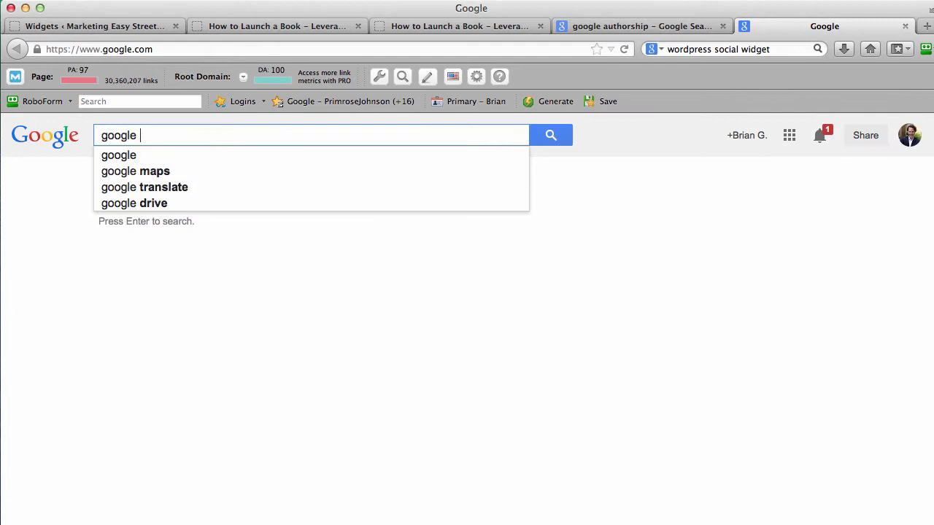
pyautogui.write('plus badg')
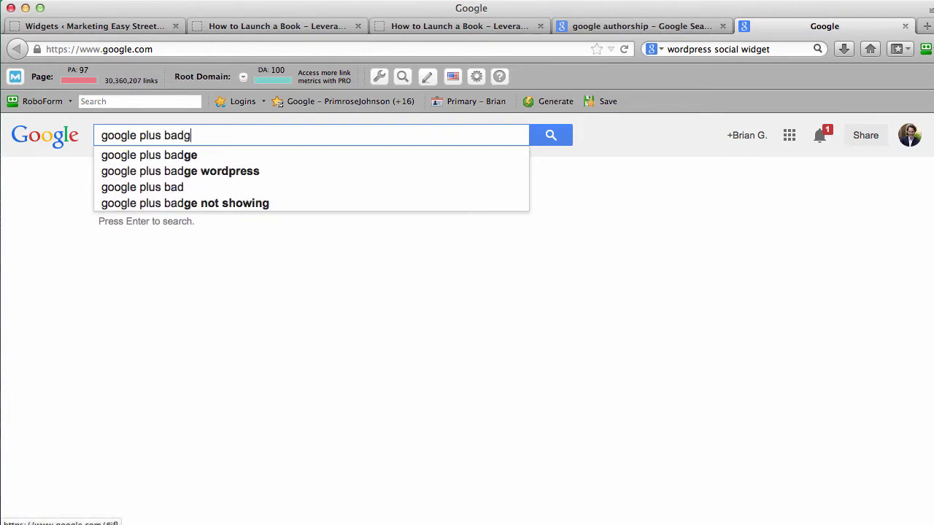
pyautogui.write('e')
pyautogui.press('Return')
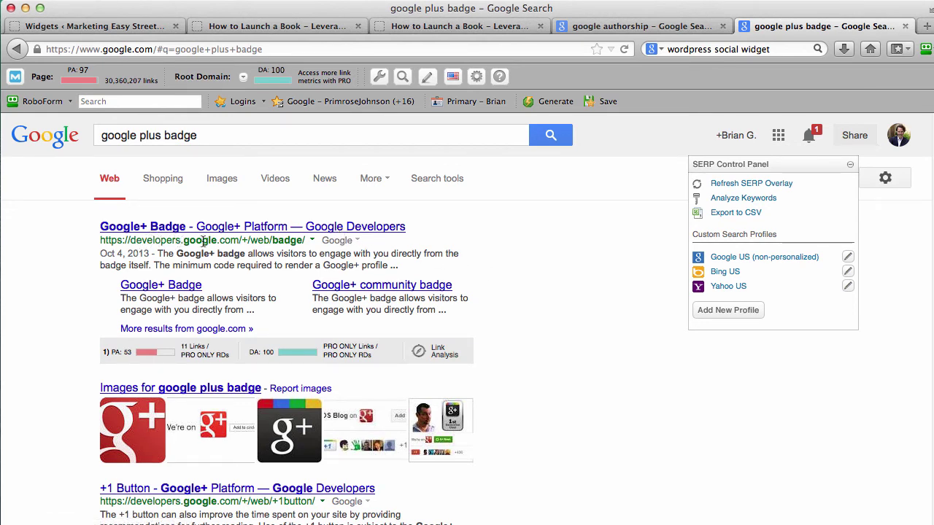
pyautogui.click(257, 229)
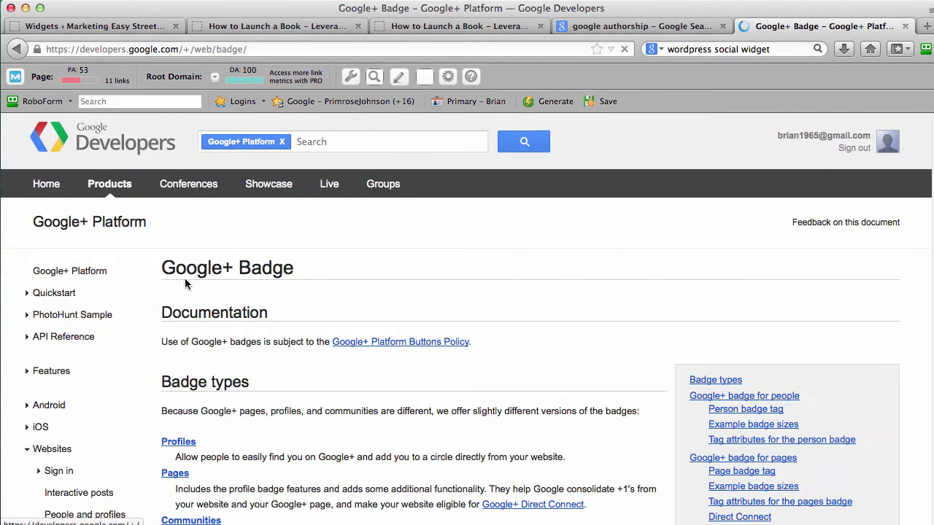
# Examine the Google+ Badge configurator's options and preview, and the Badge entry under Websites in the page navigation.
pyautogui.scroll(-5, 185, 278)
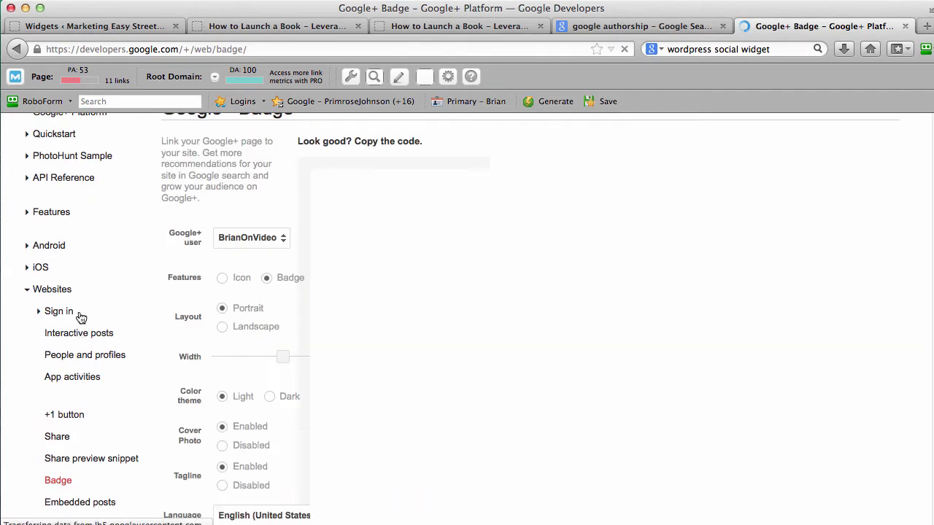
pyautogui.scroll(-2, 98, 408)
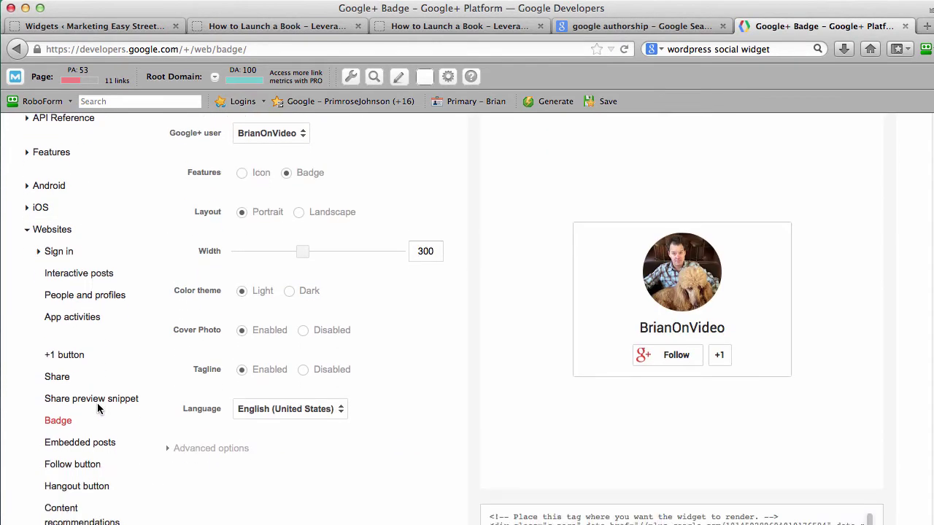
pyautogui.scroll(6, 97, 291)
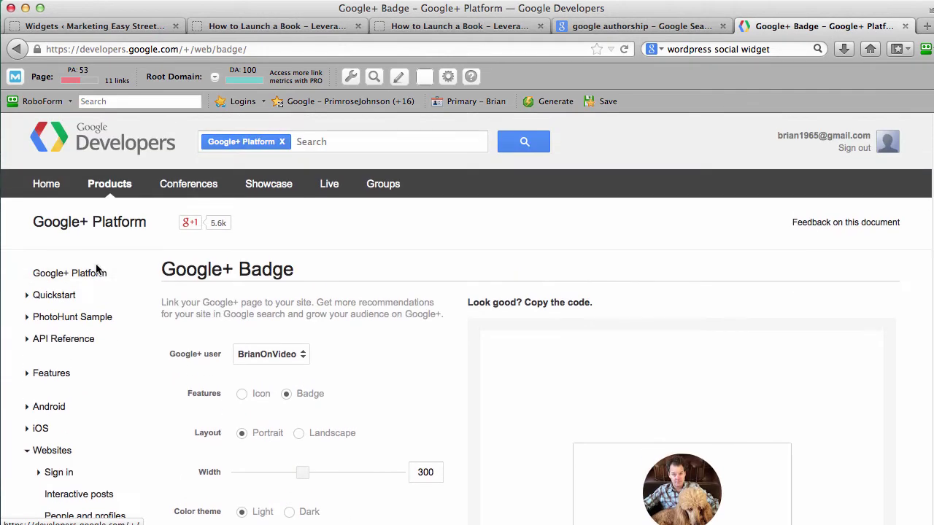
pyautogui.scroll(-5, 91, 310)
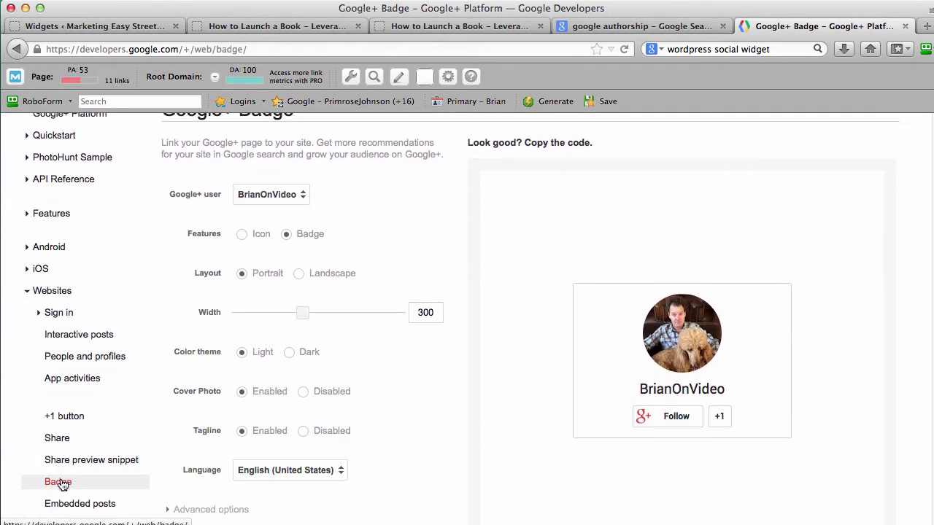
# Set the badge's Google+ user to the author's personal profile instead of the BrianOnVideo page.
pyautogui.scroll(5, 468, 298)
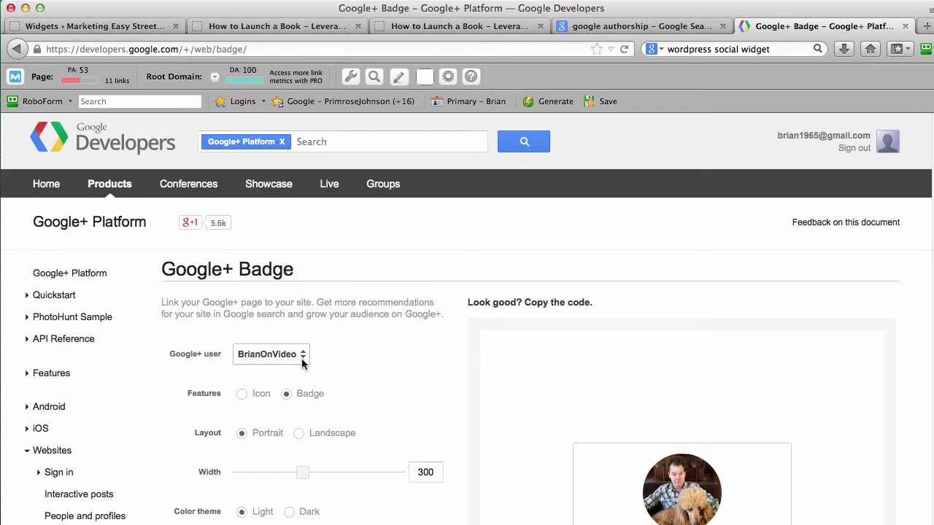
pyautogui.click(303, 362)
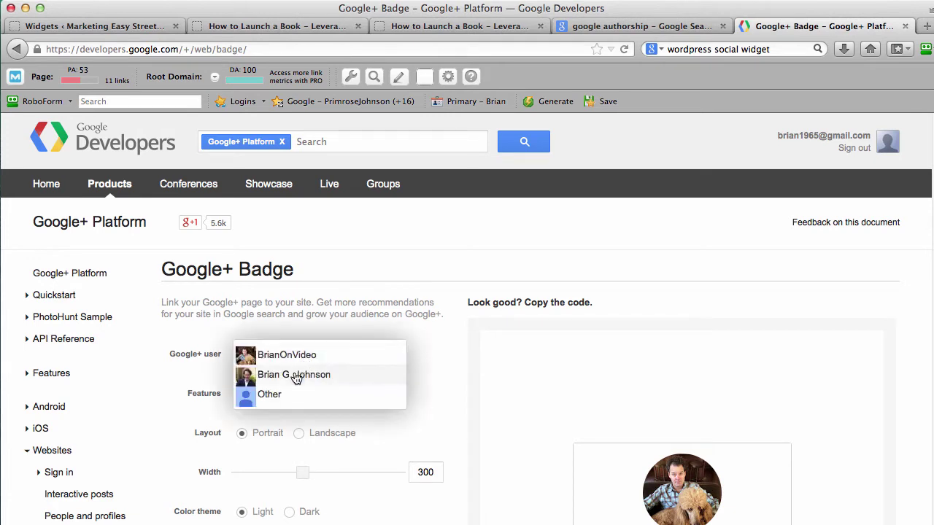
pyautogui.click(295, 374)
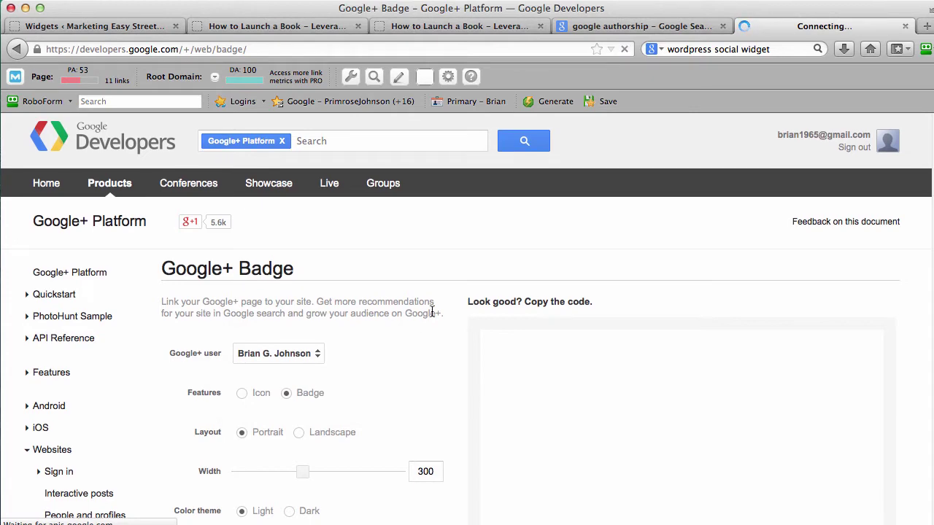
# Try badge widths of 259 and 409 against the preview, and settle on a width of 255.
pyautogui.scroll(-3, 420, 324)
pyautogui.scroll(-3, 431, 309)
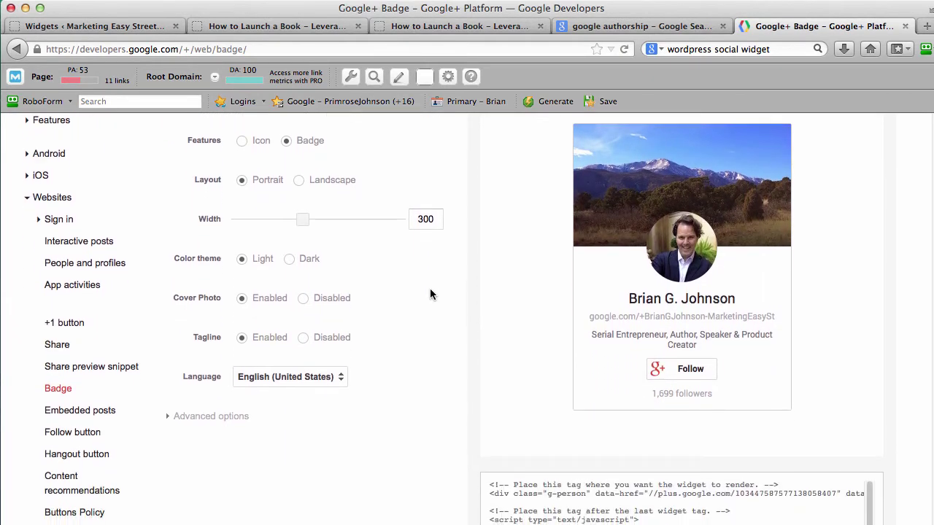
pyautogui.moveTo(303, 221); pyautogui.dragTo(286, 219)
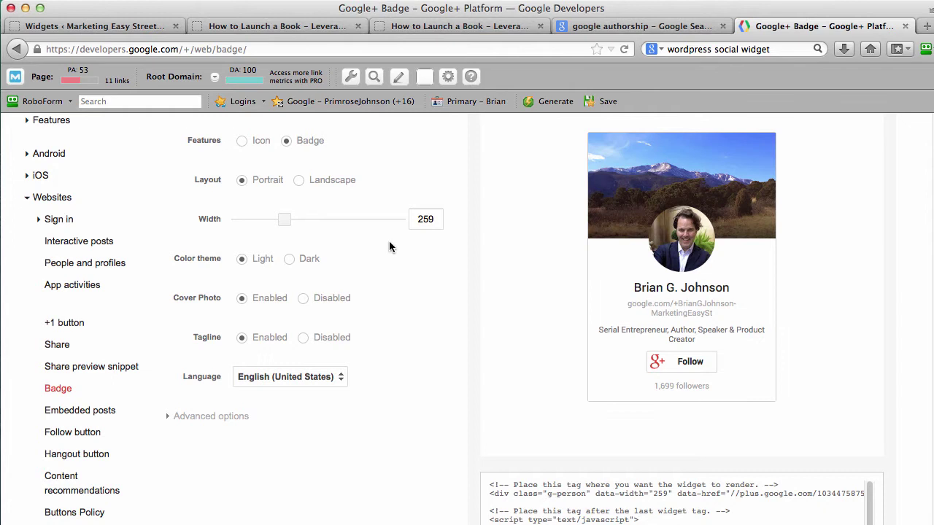
pyautogui.click(373, 218)
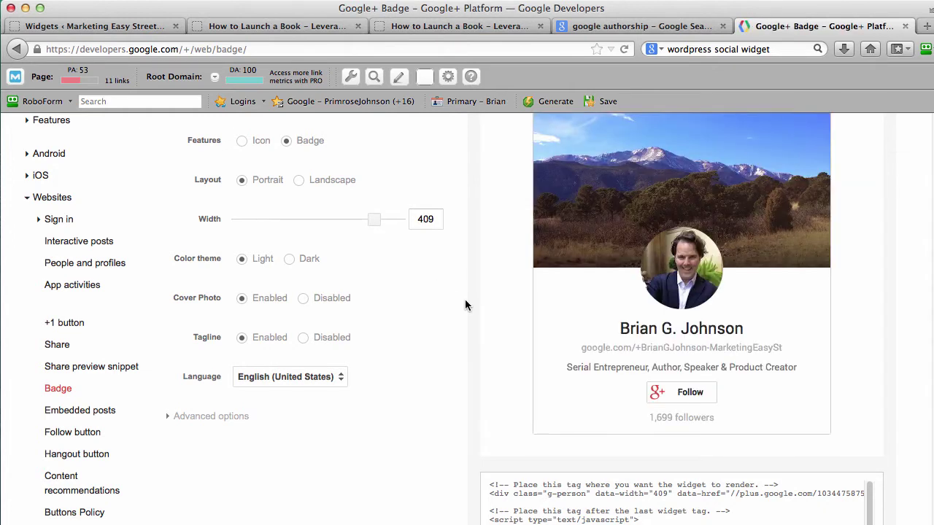
pyautogui.moveTo(373, 219); pyautogui.dragTo(280, 239)
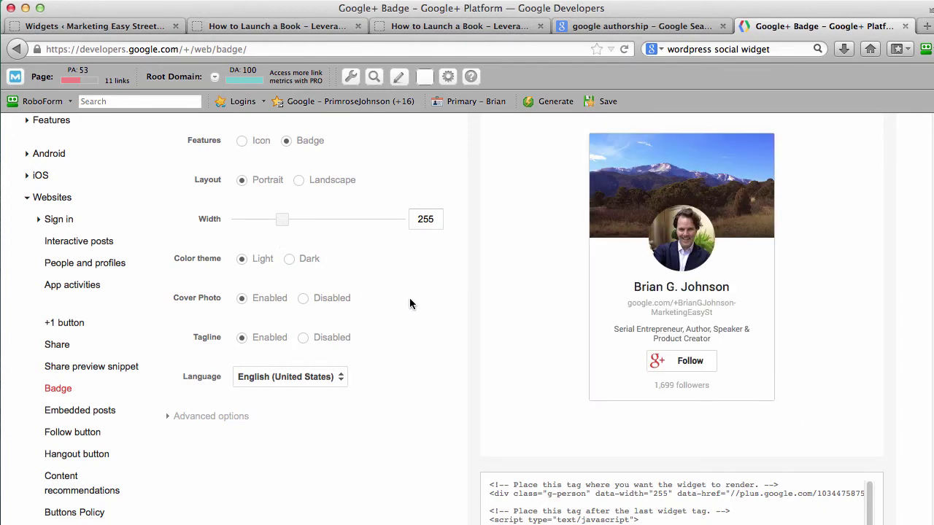
# Copy the entire generated Google+ badge code snippet.
pyautogui.scroll(-3, 412, 299)
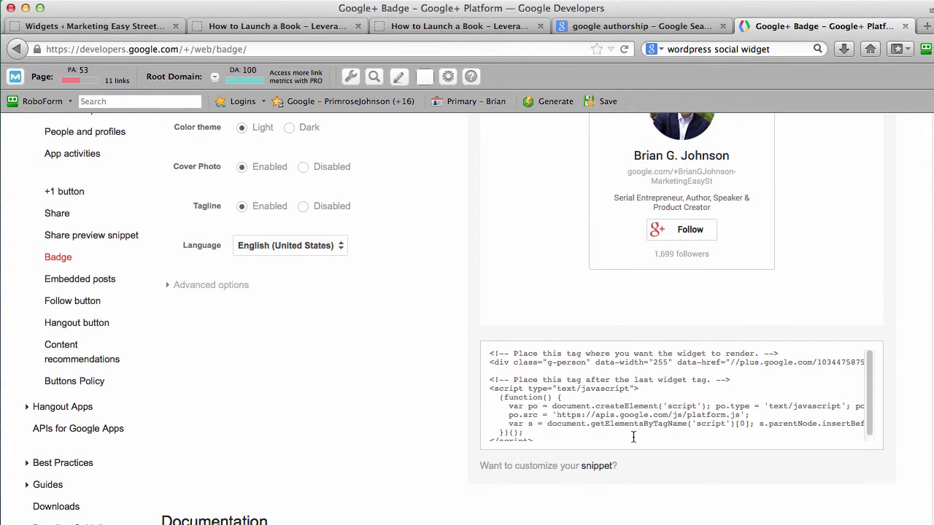
pyautogui.click(558, 420)
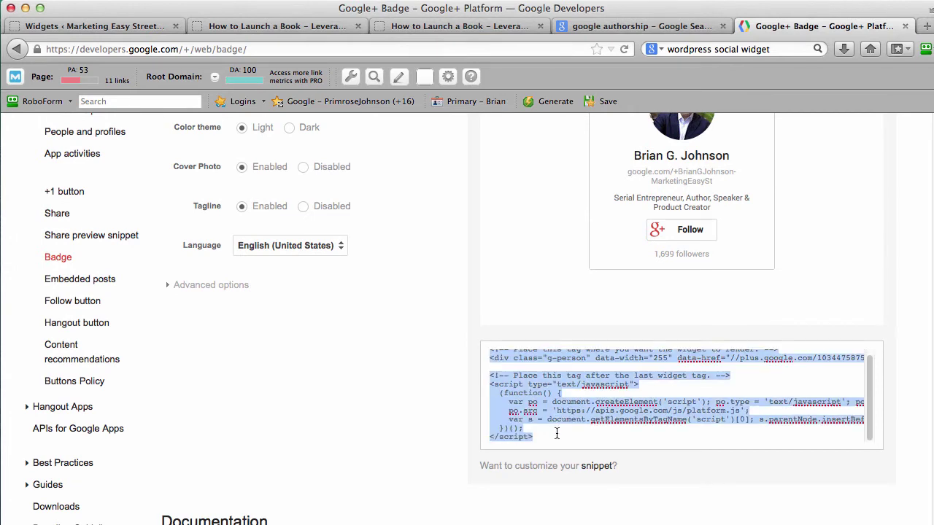
pyautogui.rightClick(557, 405)
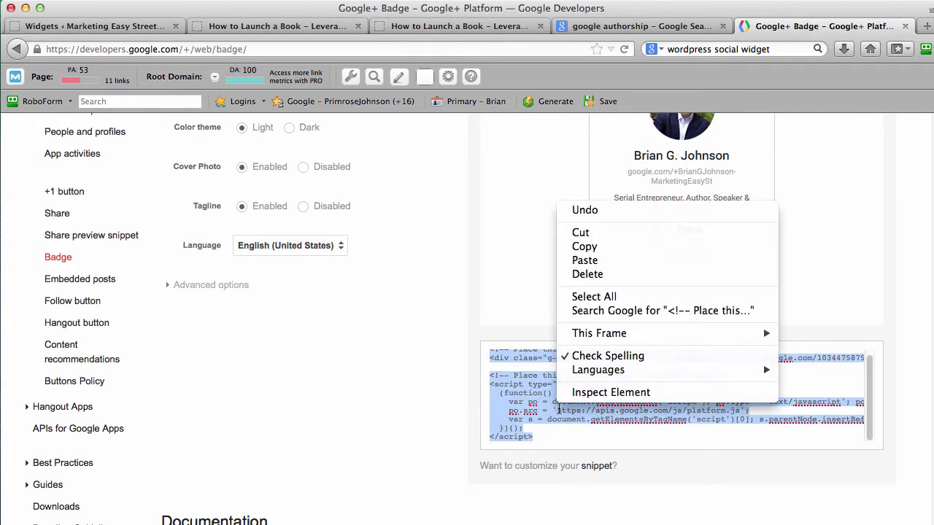
pyautogui.click(572, 248)
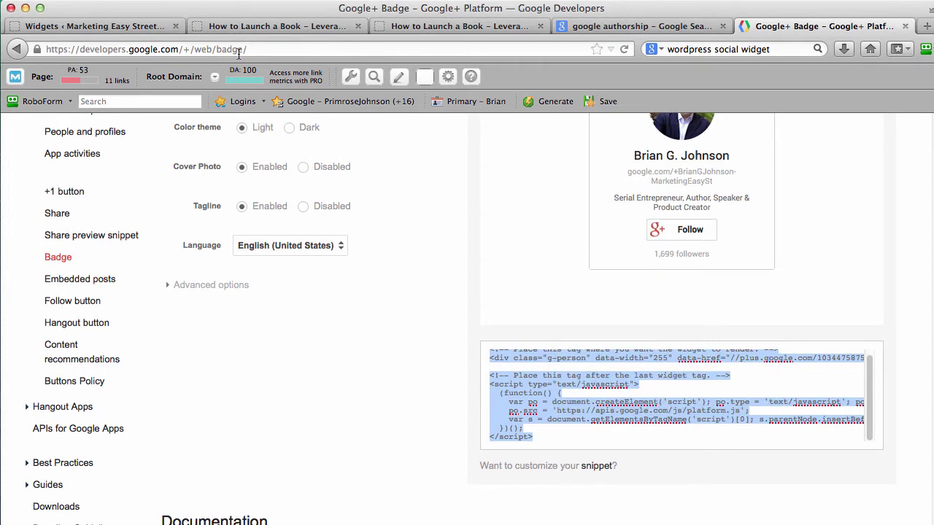
# Return to the WordPress Widgets page, review the badge code in the first Sidebar Text widget, and collapse that widget.
pyautogui.click(116, 27)
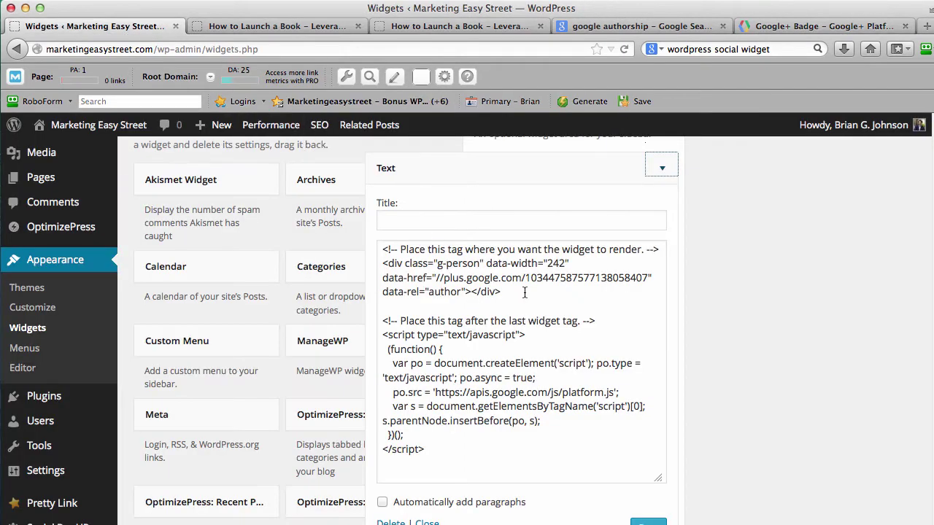
pyautogui.scroll(-3, 717, 331)
pyautogui.scroll(5, 795, 339)
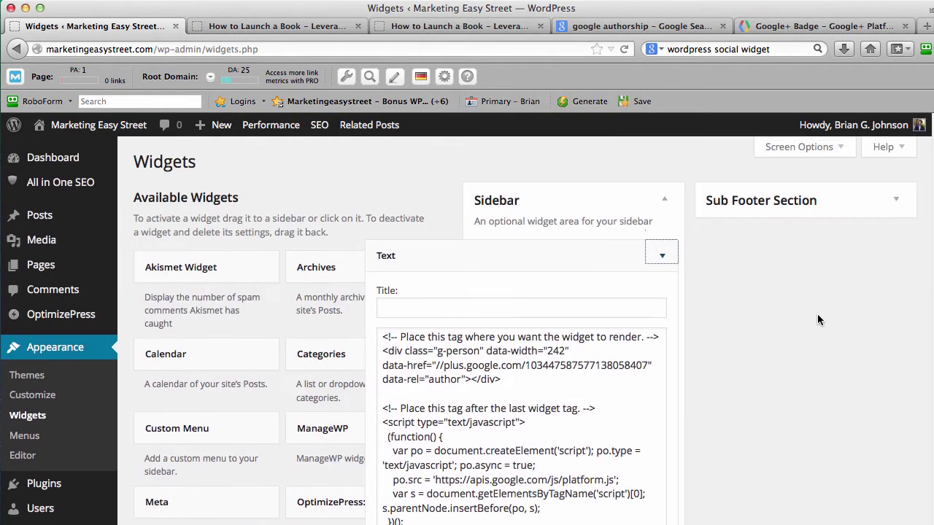
pyautogui.click(662, 255)
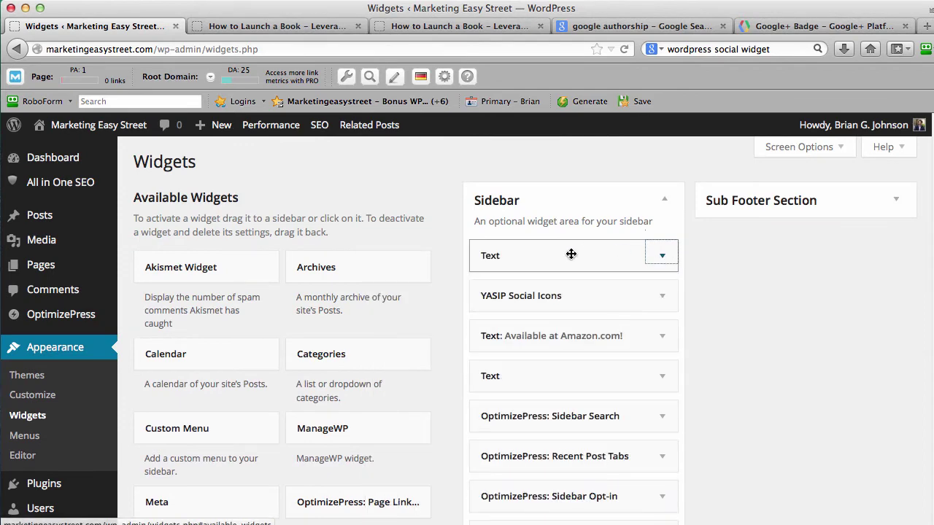
# Examine the live "How to Launch a Book" article, from the sidebar badge down to the share buttons, author box and comments.
pyautogui.click(477, 28)
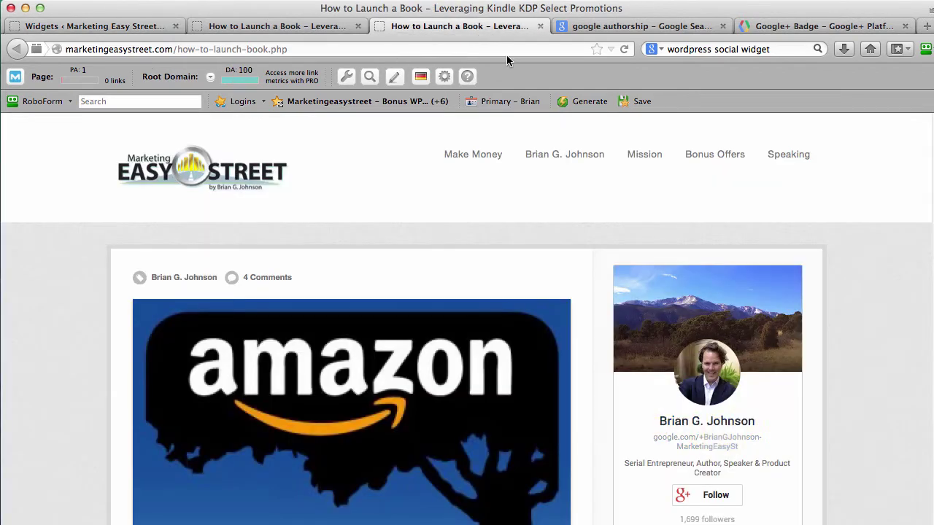
pyautogui.scroll(-1, 870, 356)
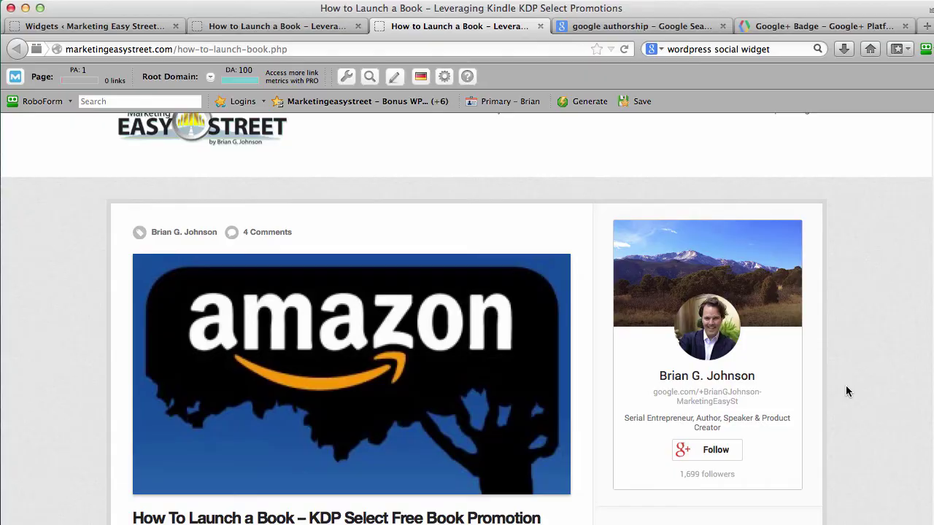
pyautogui.scroll(-15, 844, 368)
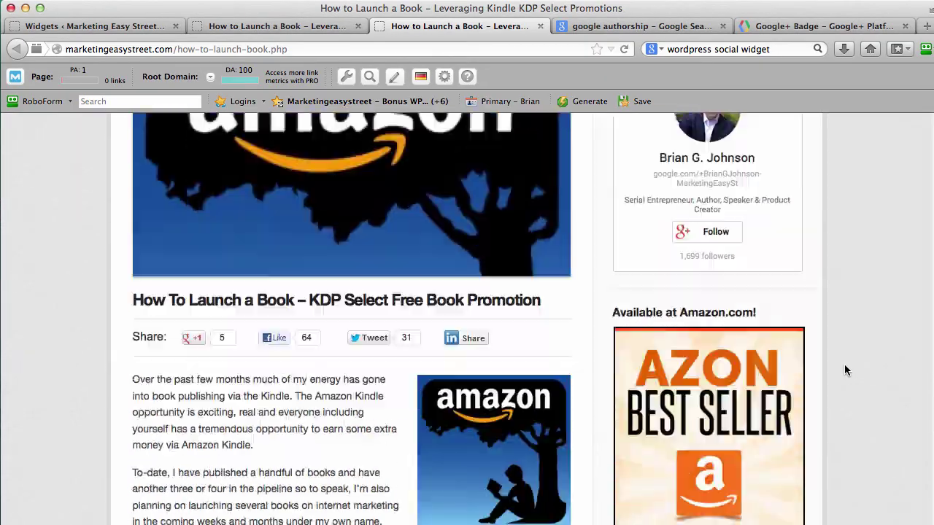
pyautogui.scroll(-20, 842, 365)
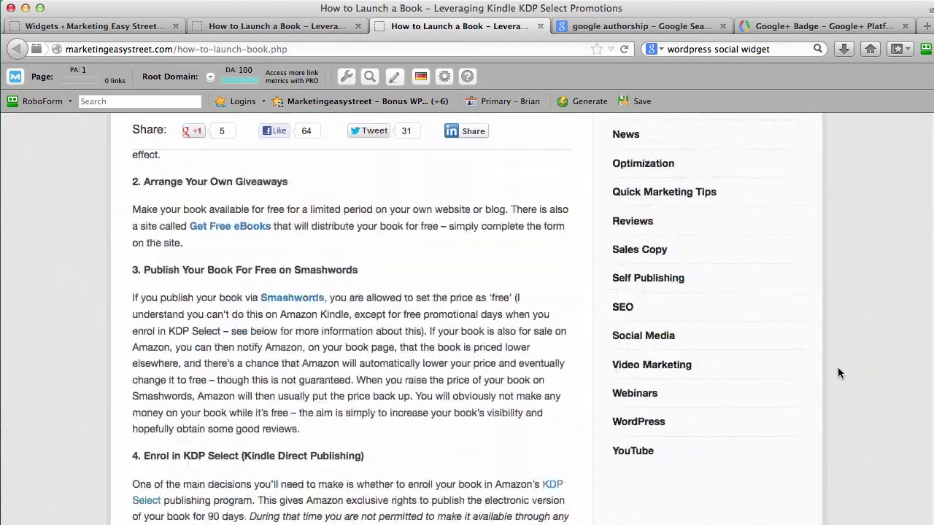
pyautogui.scroll(-20, 837, 373)
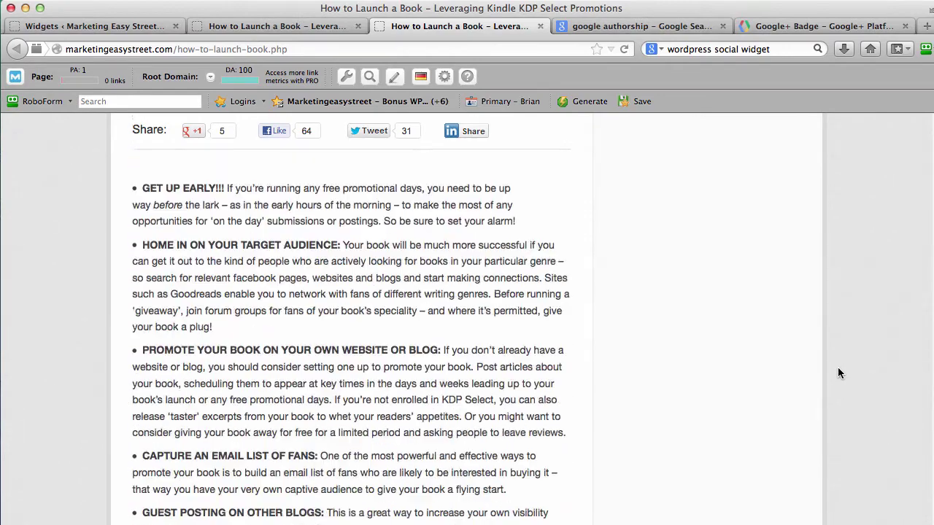
pyautogui.scroll(15, 837, 373)
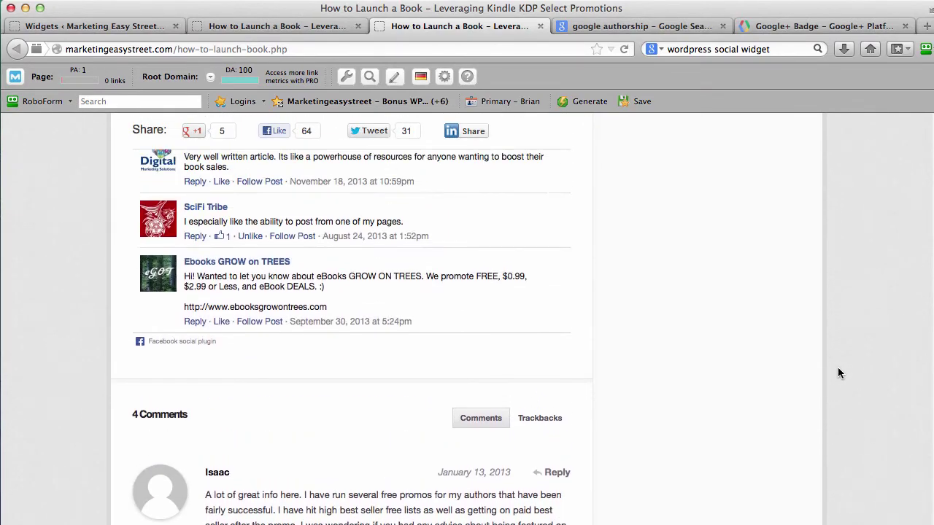
pyautogui.scroll(10, 837, 373)
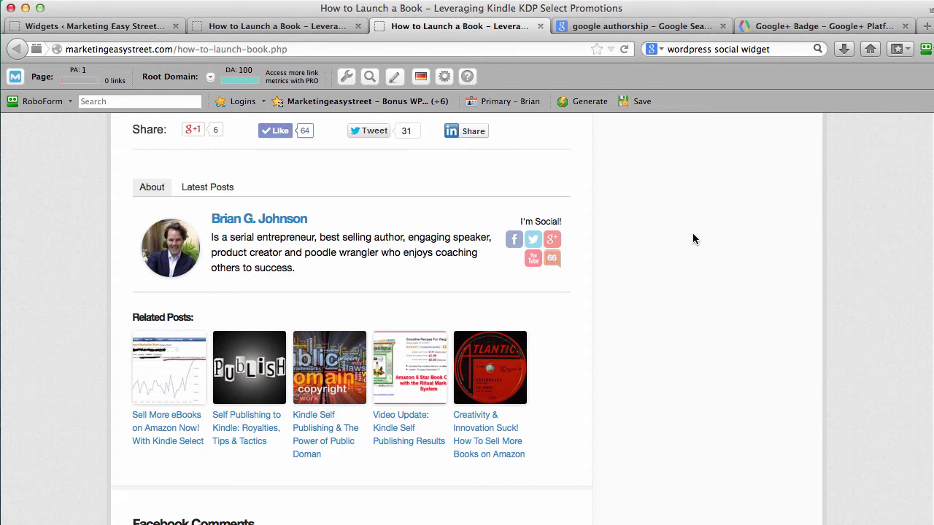
# Go back to the Google results for "how to launch a kindle book" and return to the Google+ Badge page.
pyautogui.click(285, 26)
pyautogui.click(16, 49)
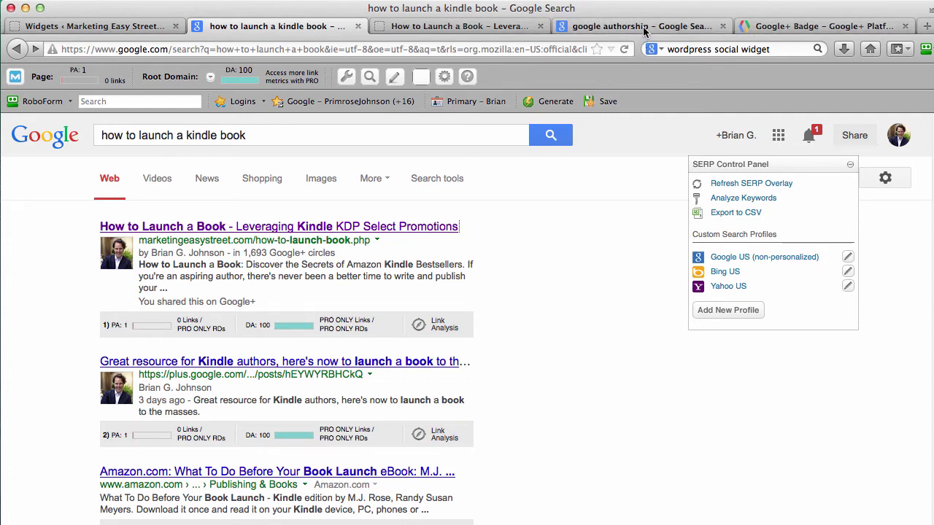
pyautogui.click(810, 29)
pyautogui.scroll(5, 822, 174)
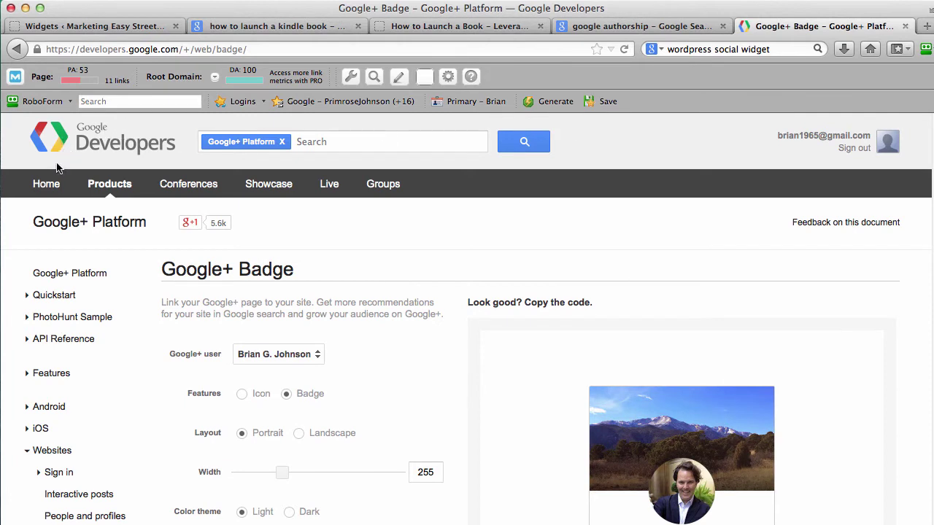
# Go to Google+ from the Google home page and open the account's own profile.
pyautogui.click(870, 49)
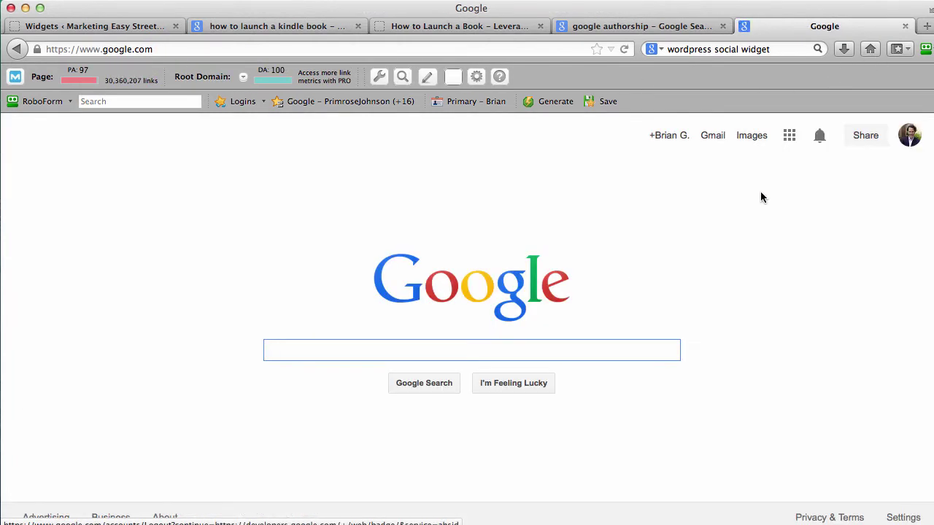
pyautogui.click(680, 138)
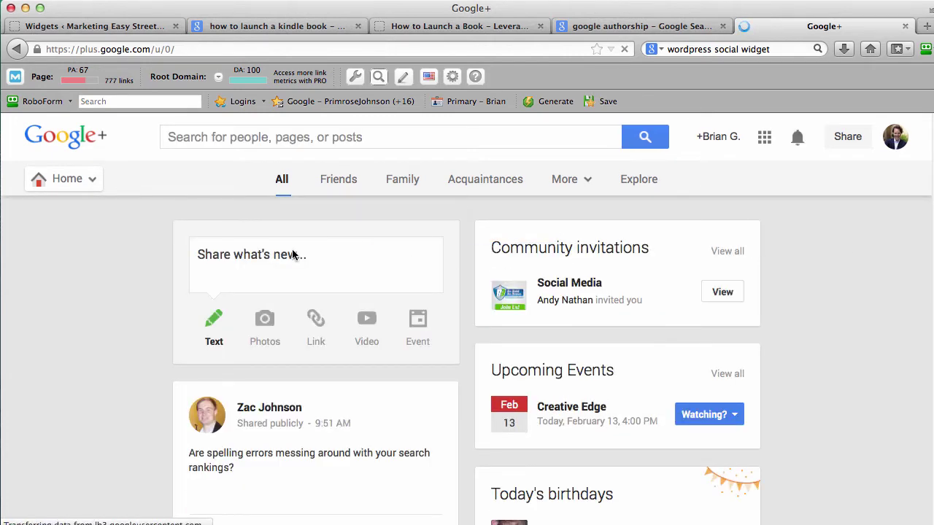
pyautogui.click(96, 182)
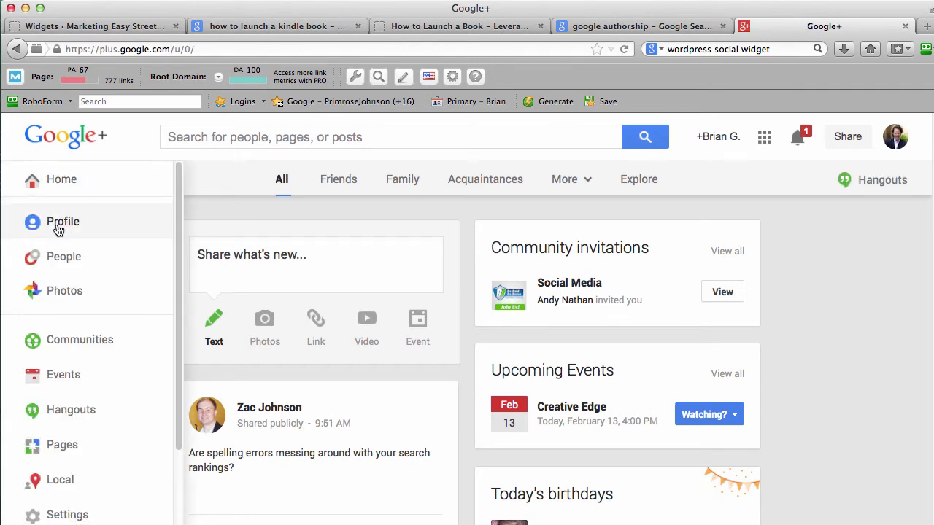
pyautogui.moveTo(94, 181)
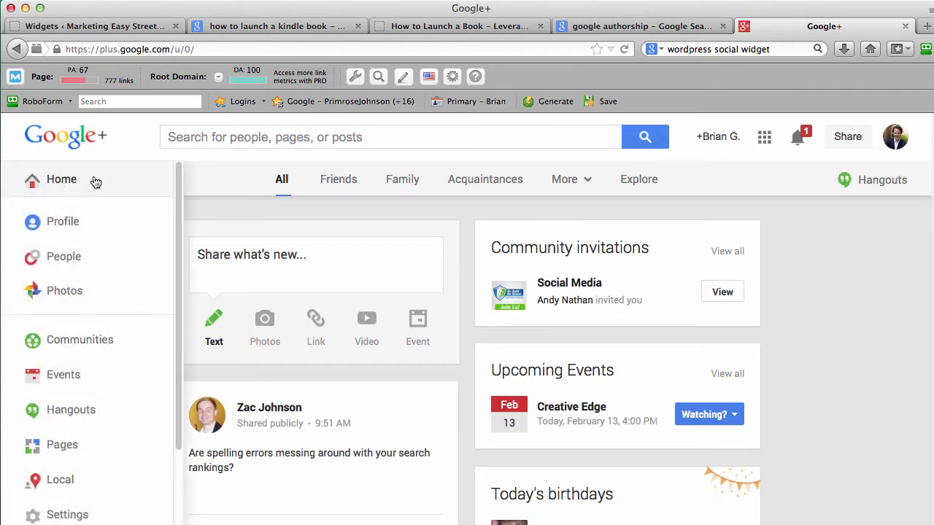
pyautogui.click(65, 222)
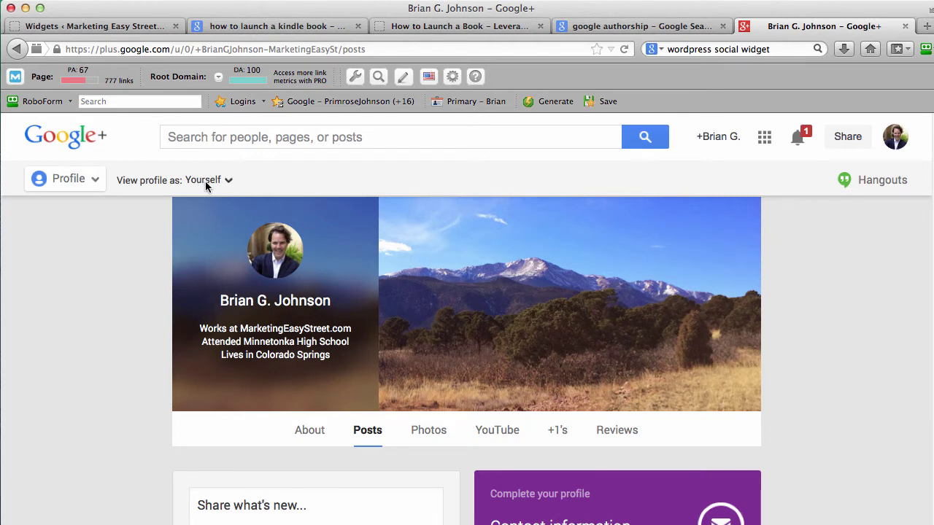
# View the Google+ profile as Public and examine its header, posts and circles.
pyautogui.moveTo(748, 365)
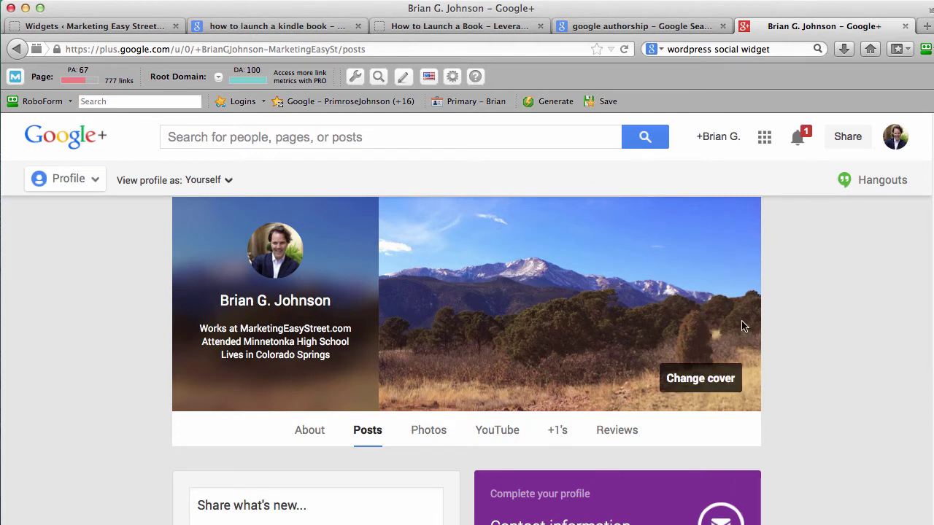
pyautogui.click(228, 181)
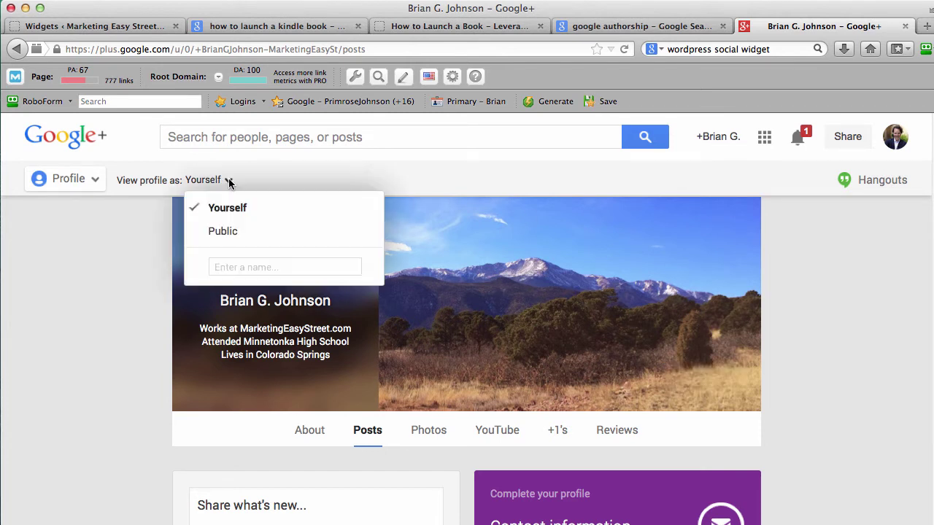
pyautogui.click(221, 229)
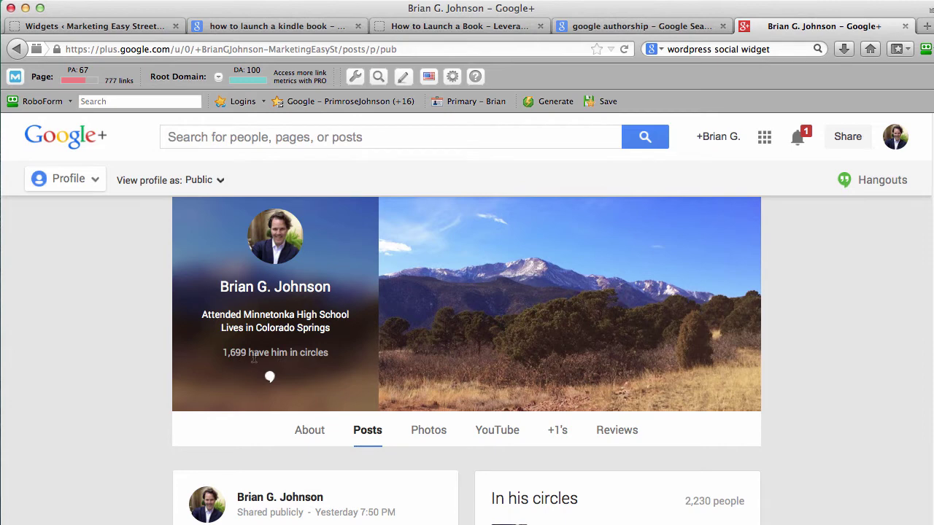
pyautogui.scroll(-3, 509, 413)
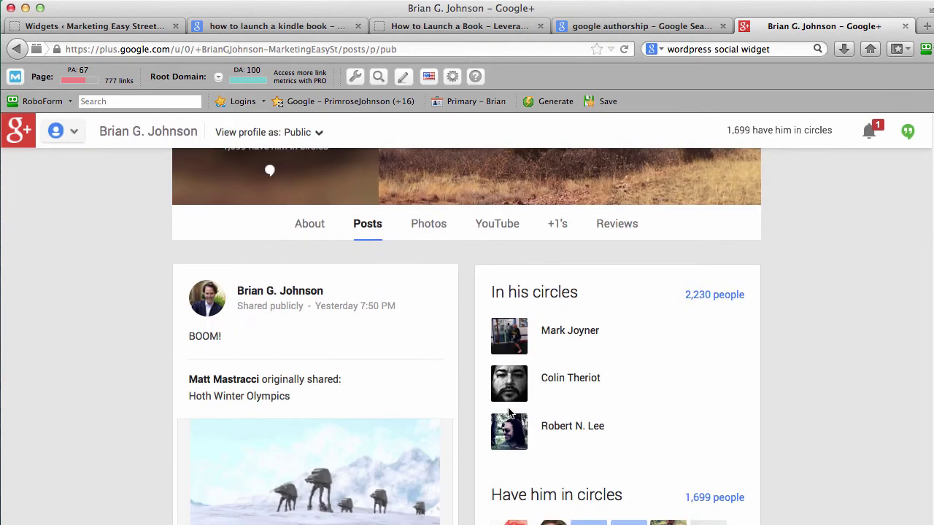
pyautogui.scroll(3, 508, 407)
pyautogui.scroll(-2, 502, 396)
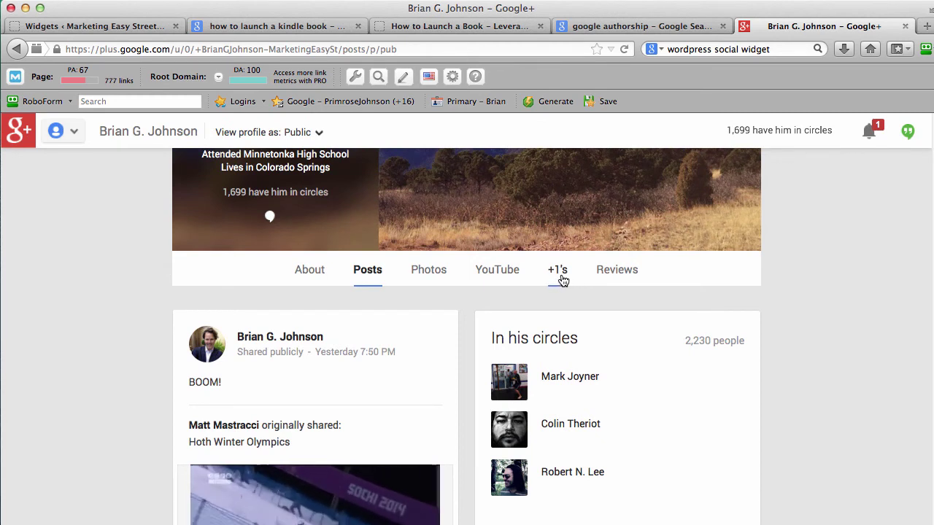
pyautogui.scroll(2, 677, 292)
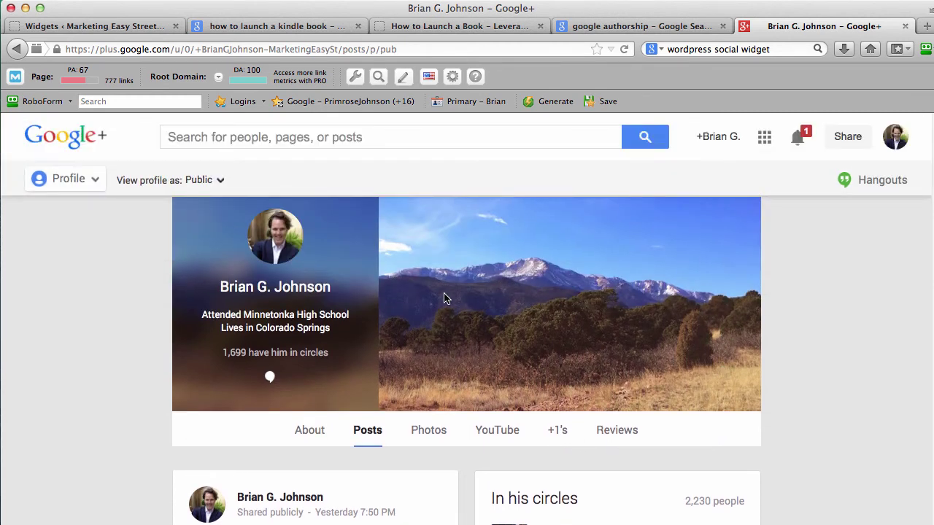
# Switch the Google+ profile view to Yourself and open the profile's About page.
pyautogui.click(199, 180)
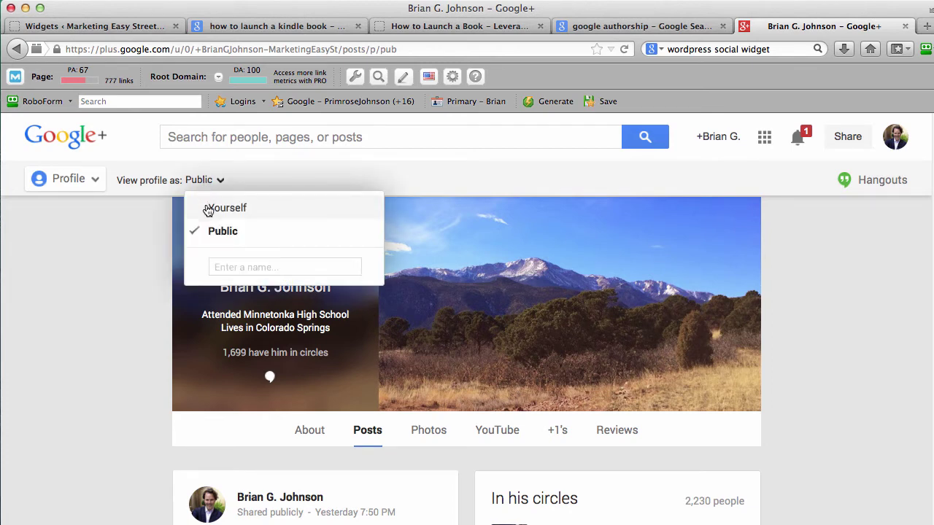
pyautogui.click(208, 210)
pyautogui.scroll(-3, 153, 266)
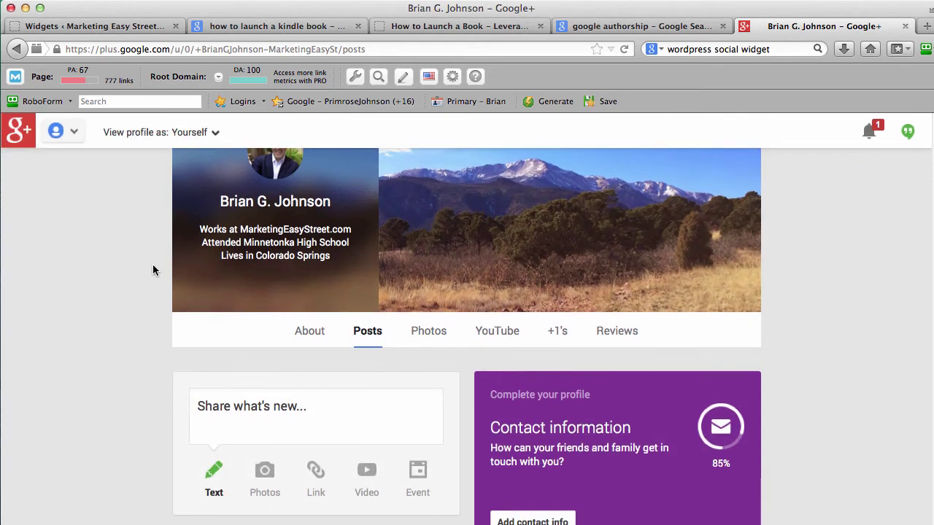
pyautogui.click(314, 332)
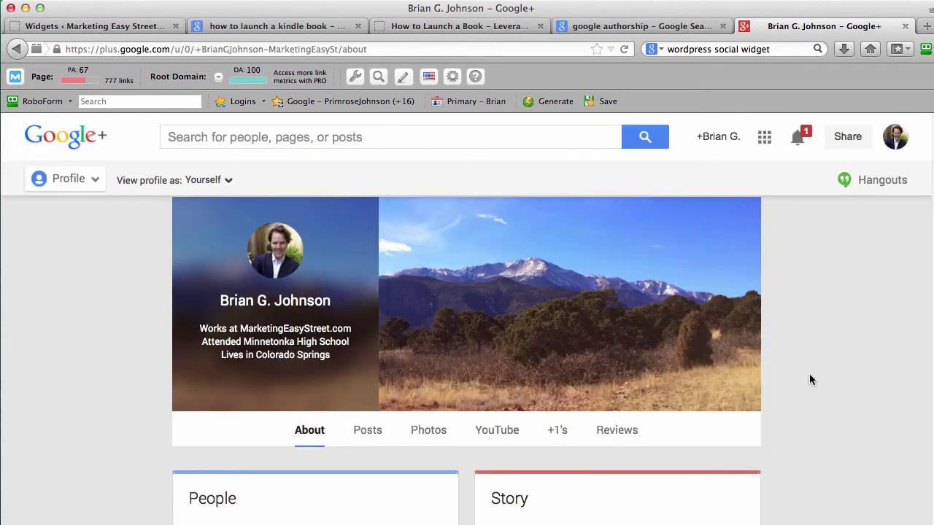
# Examine the About page down to the Contributor to links, open the first Marketing Easy Street link and return to the profile.
pyautogui.scroll(-5, 836, 361)
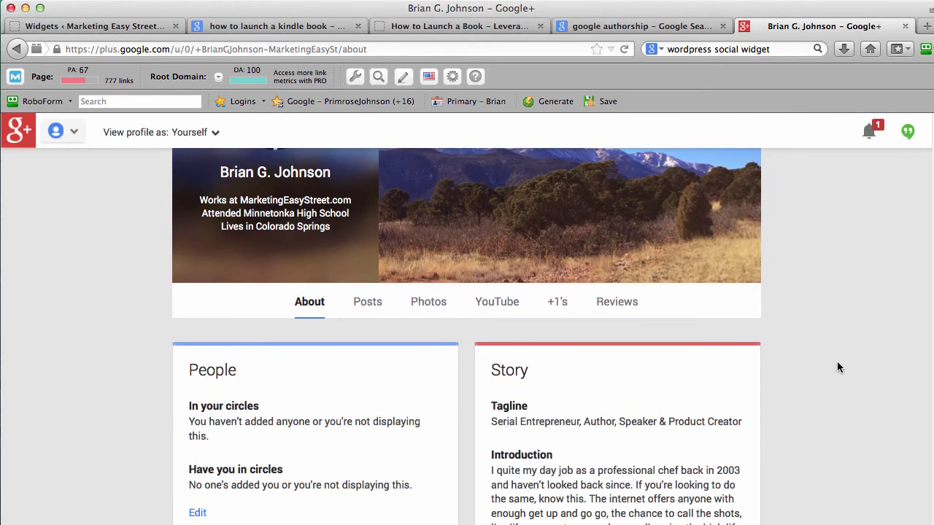
pyautogui.scroll(-2, 837, 361)
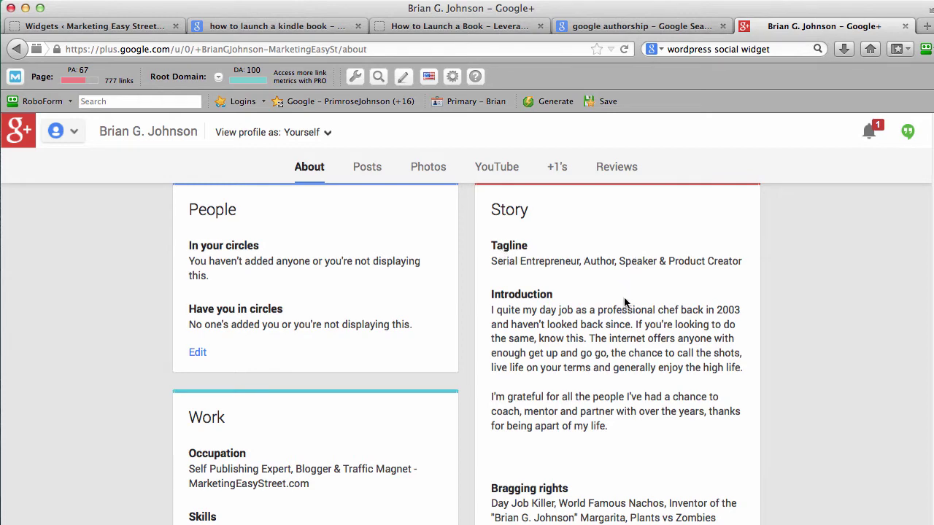
pyautogui.scroll(-5, 620, 329)
pyautogui.scroll(-4, 634, 323)
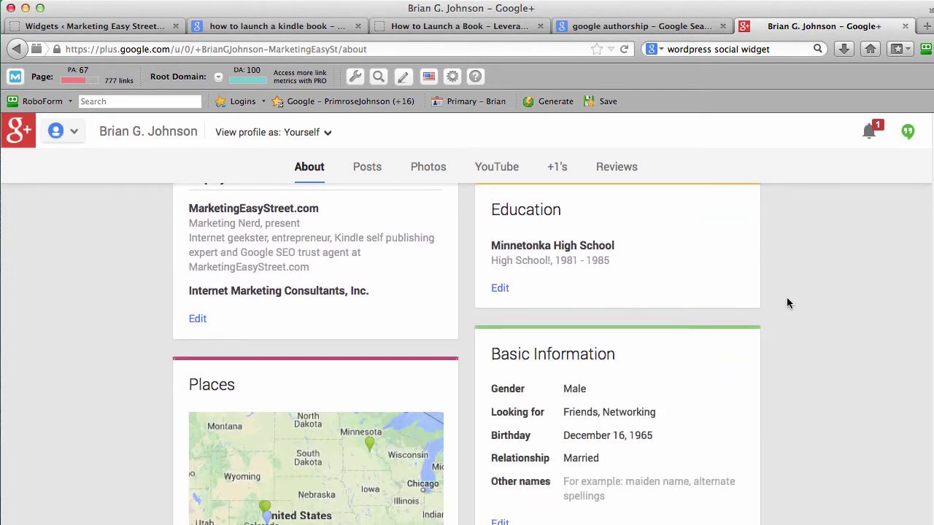
pyautogui.scroll(-5, 787, 299)
pyautogui.scroll(-6, 787, 298)
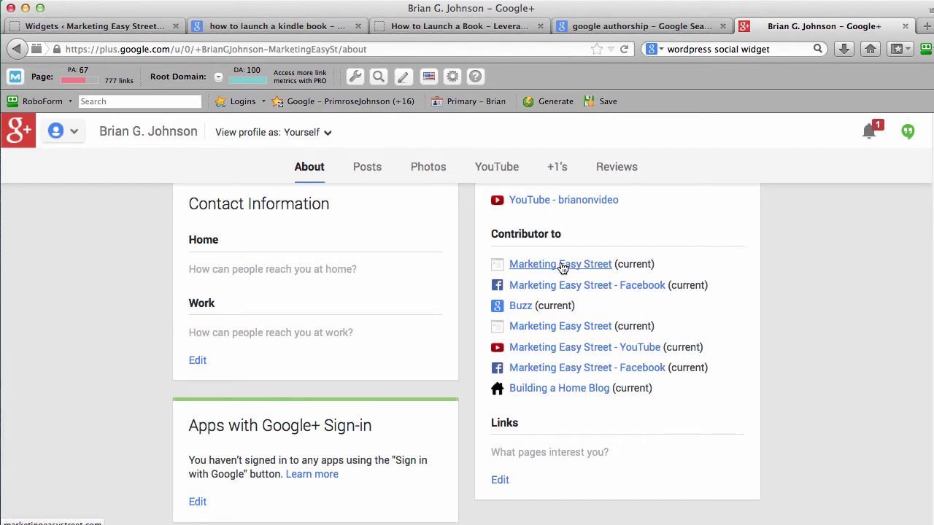
pyautogui.click(525, 265)
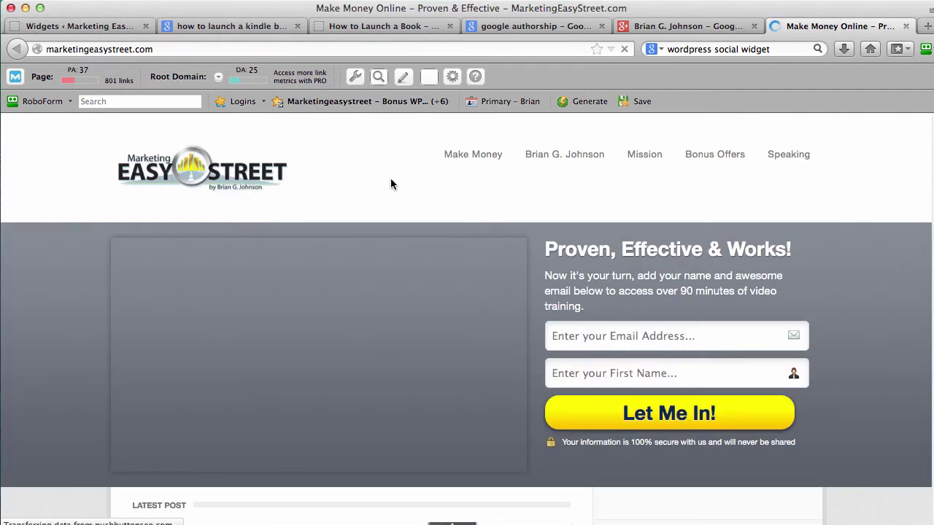
pyautogui.click(722, 29)
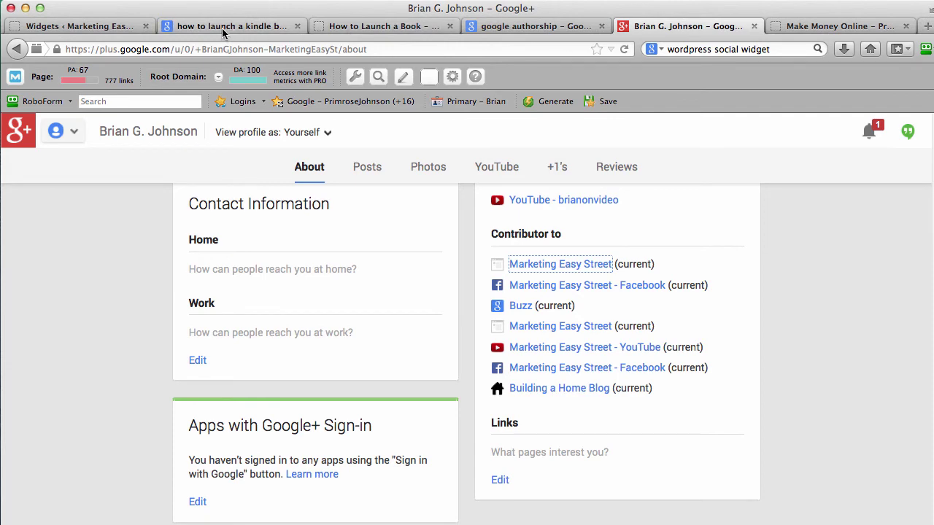
# Return to the WordPress admin and search the installable plugins for "starbox".
pyautogui.click(102, 27)
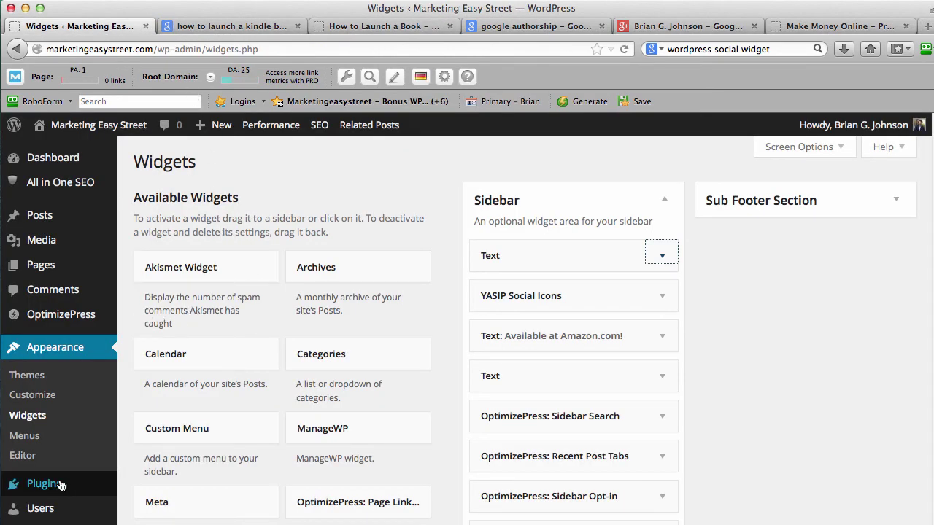
pyautogui.moveTo(50, 487)
pyautogui.scroll(-5, 49, 487)
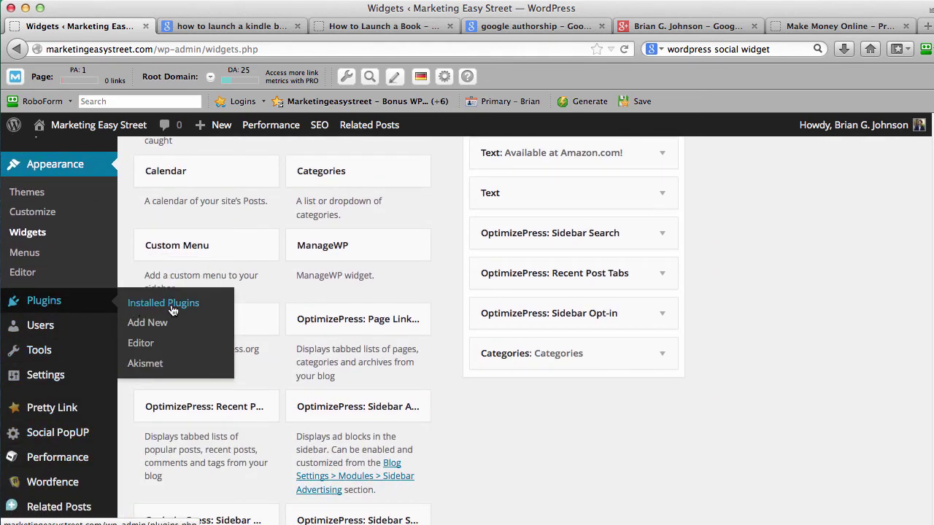
pyautogui.click(150, 323)
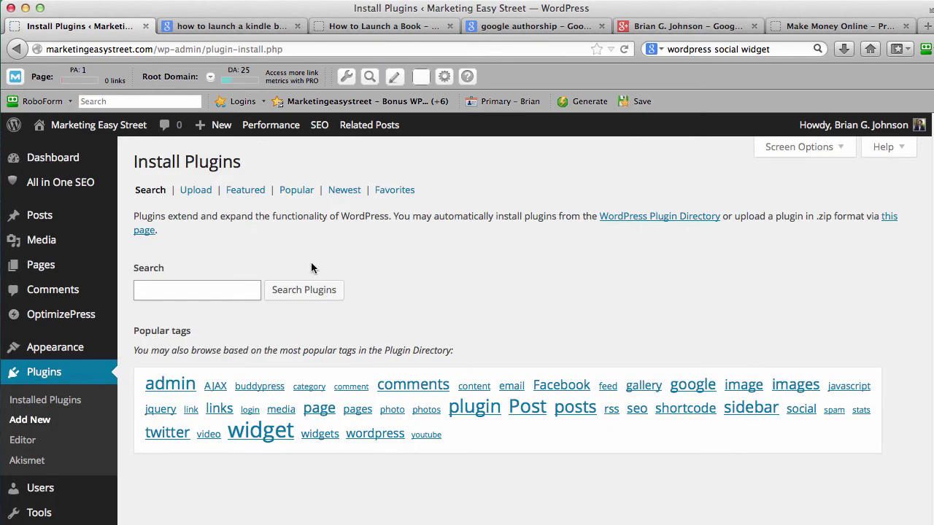
pyautogui.write('starbox')
pyautogui.press('Return')
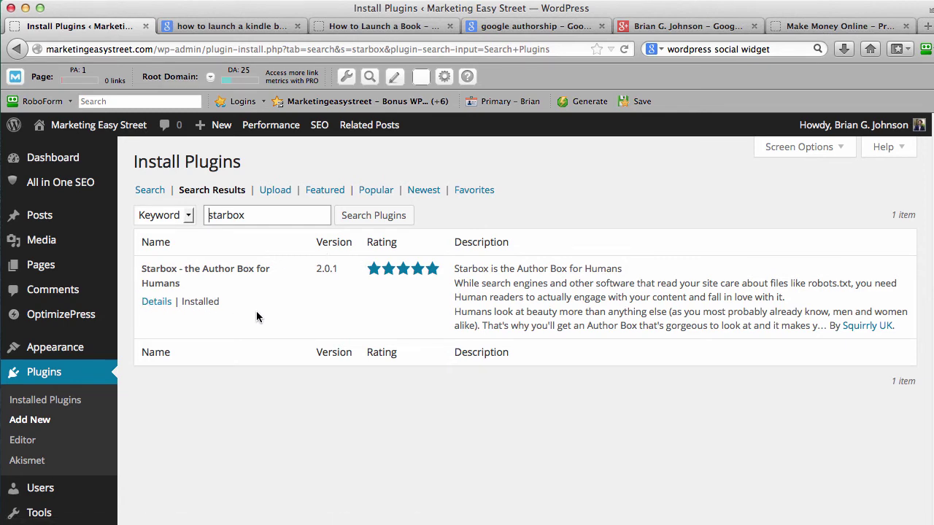
# Open the StarBox plugin's settings page in the WordPress admin.
pyautogui.scroll(-5, 256, 312)
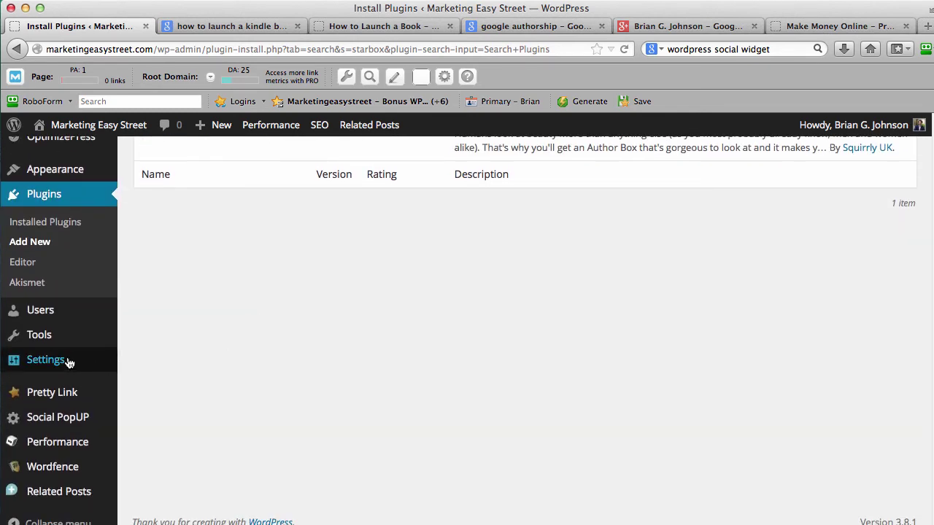
pyautogui.moveTo(65, 362)
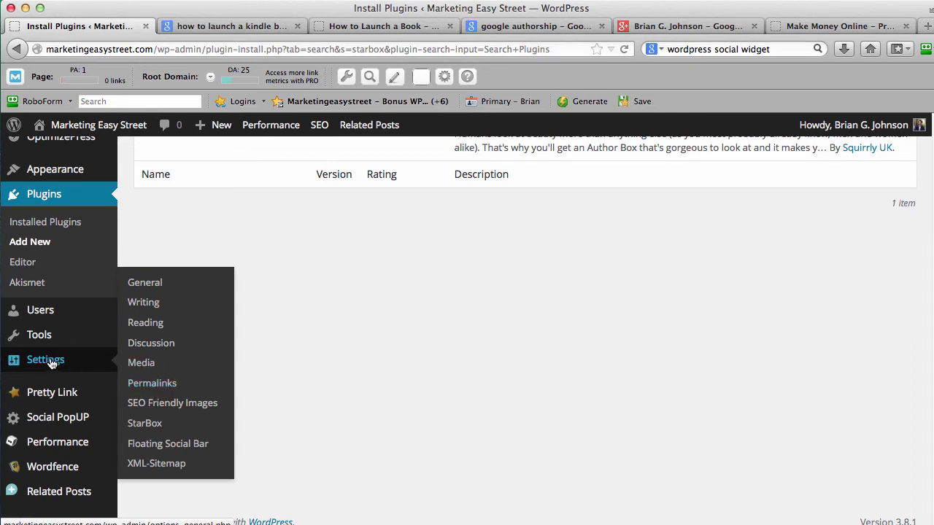
pyautogui.click(149, 425)
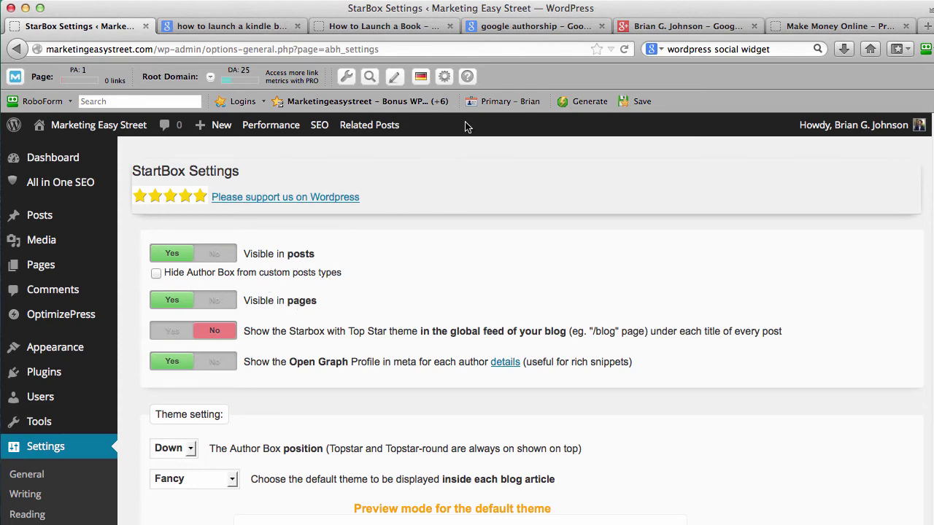
# Look at the biography in the author box of the live "How to Launch a Book" article, then return to the StarBox settings.
pyautogui.click(388, 27)
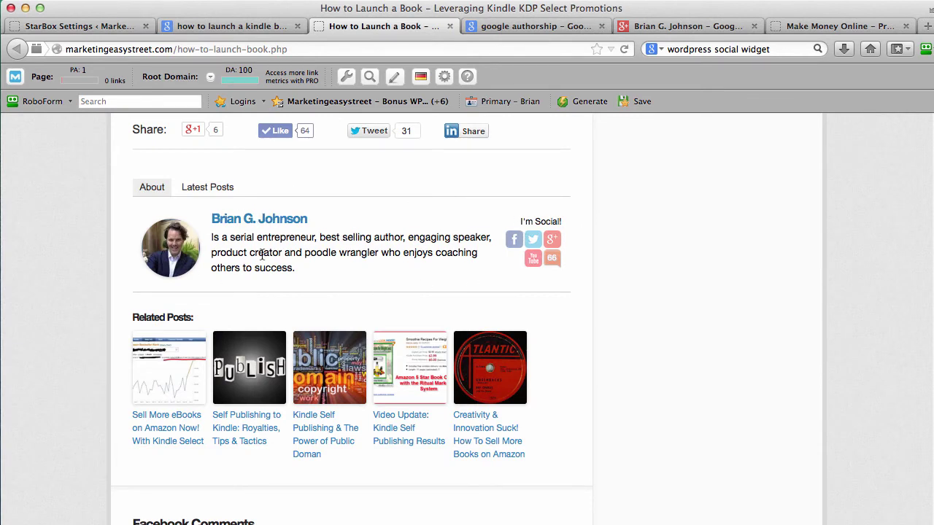
pyautogui.moveTo(213, 237); pyautogui.dragTo(321, 265)
pyautogui.click(322, 264)
pyautogui.click(80, 26)
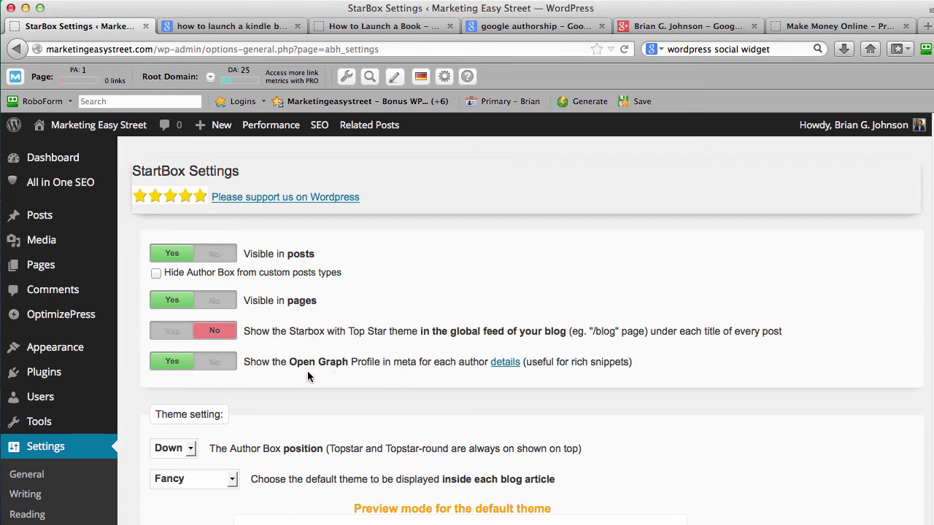
# Review the StarBox visibility and theme settings, checking the author box position against the live article.
pyautogui.scroll(-2, 660, 314)
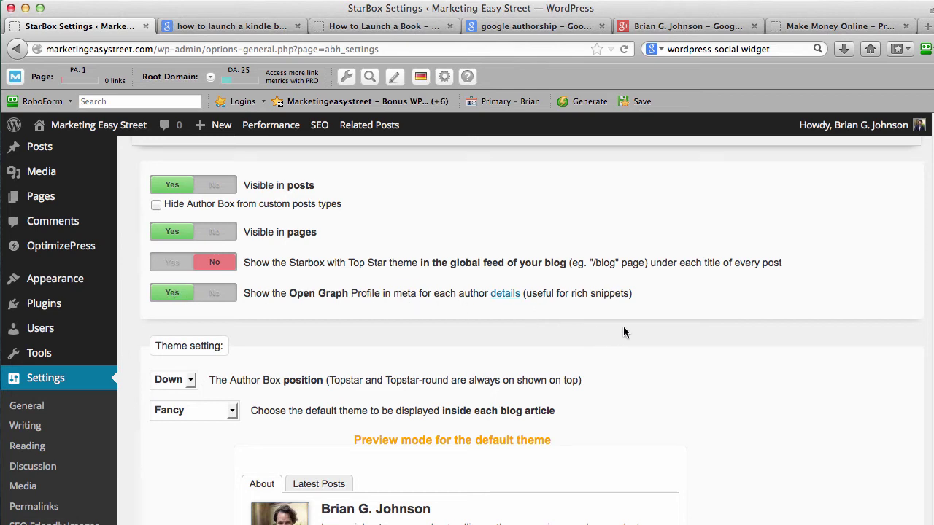
pyautogui.scroll(-2, 650, 325)
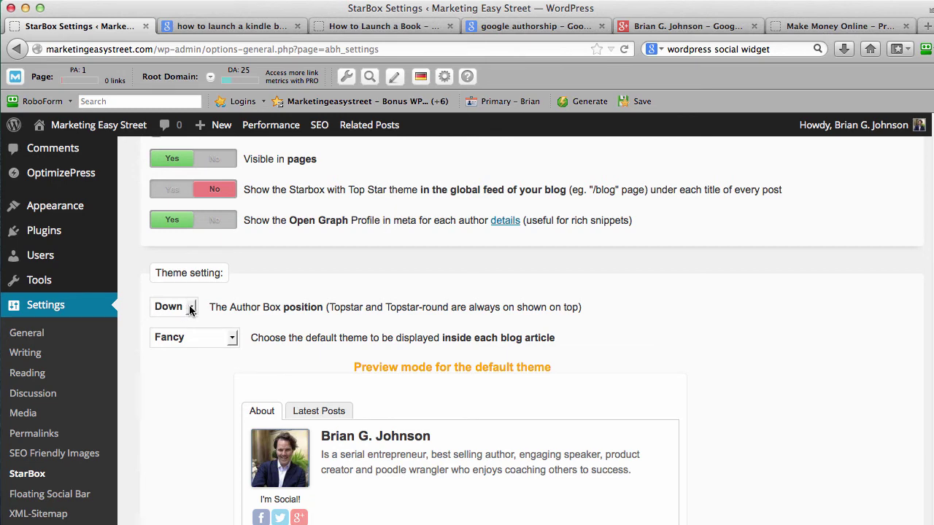
pyautogui.click(348, 27)
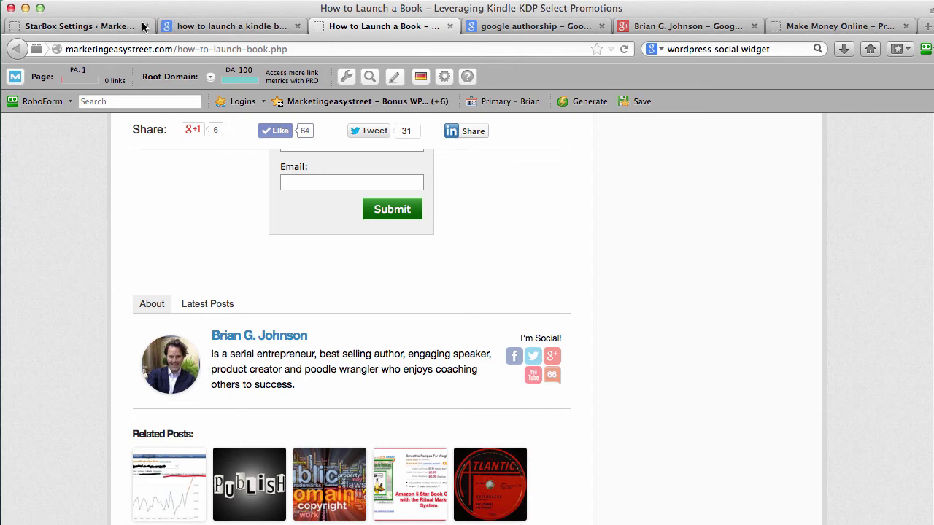
pyautogui.click(80, 27)
pyautogui.scroll(-3, 631, 317)
pyautogui.scroll(-2, 634, 328)
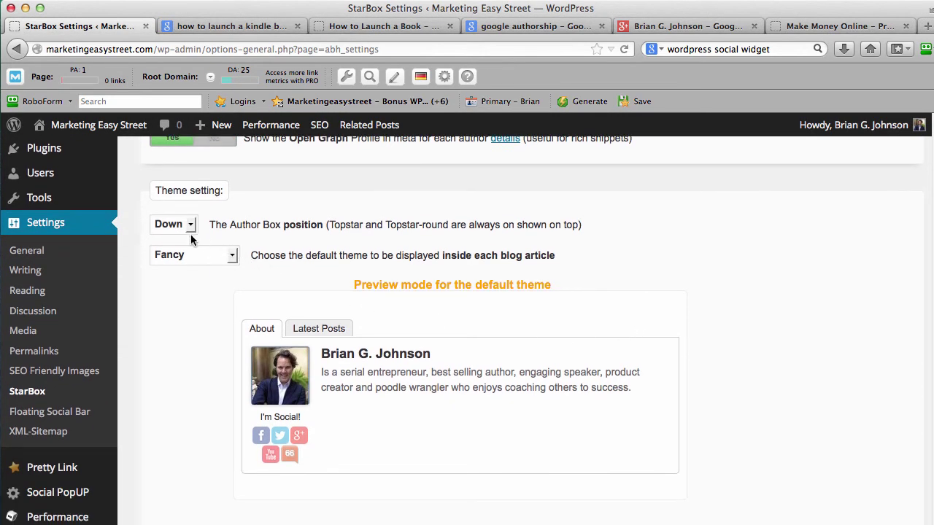
# Preview the Business theme for the author box, then set the default theme inside each blog article to Minimal.
pyautogui.click(233, 255)
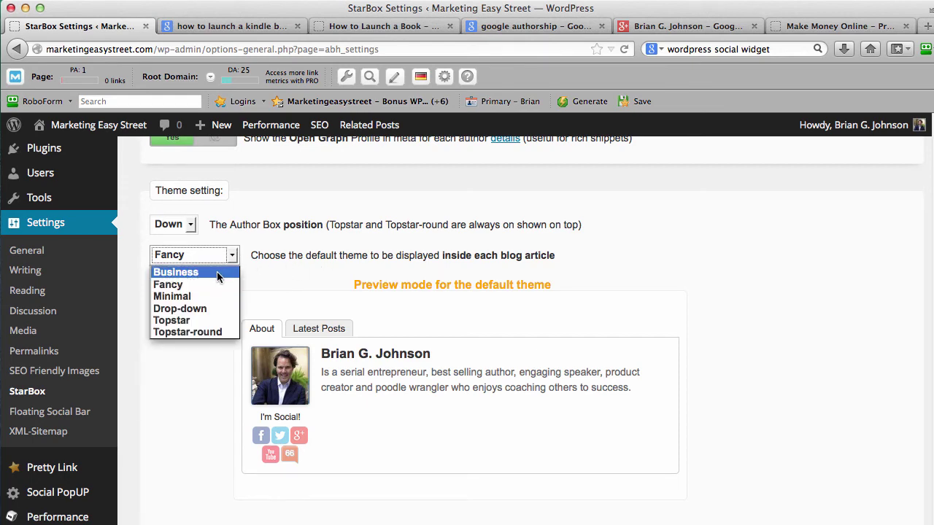
pyautogui.click(217, 272)
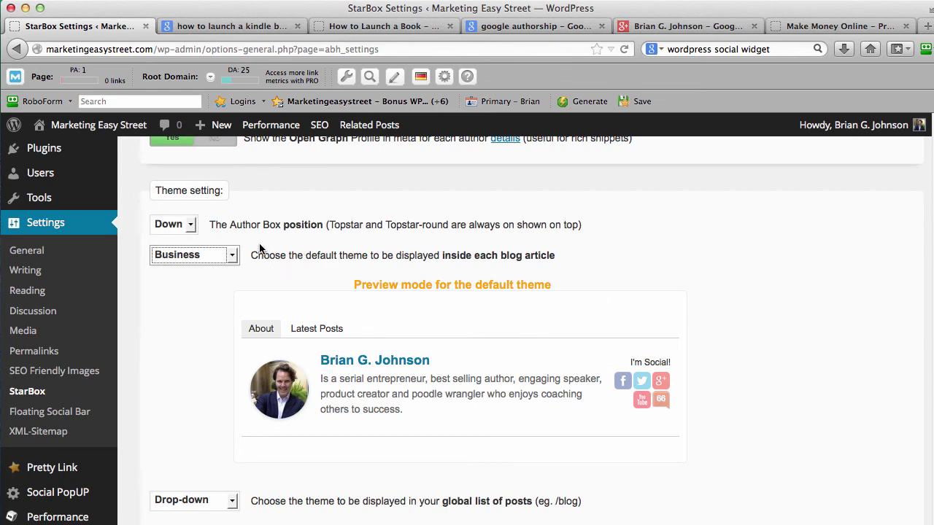
pyautogui.click(233, 255)
pyautogui.click(219, 296)
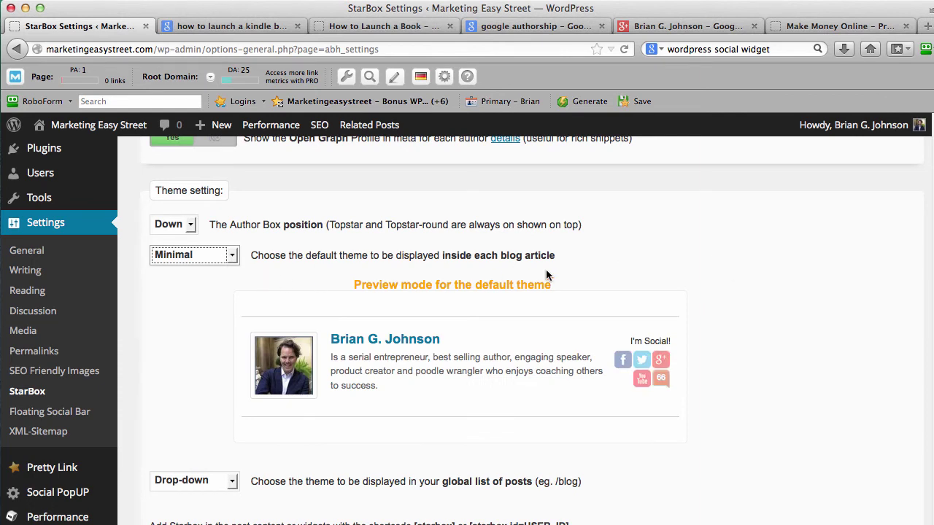
# Review the remaining StarBox theme and shortcode options and save the settings.
pyautogui.scroll(-3, 730, 259)
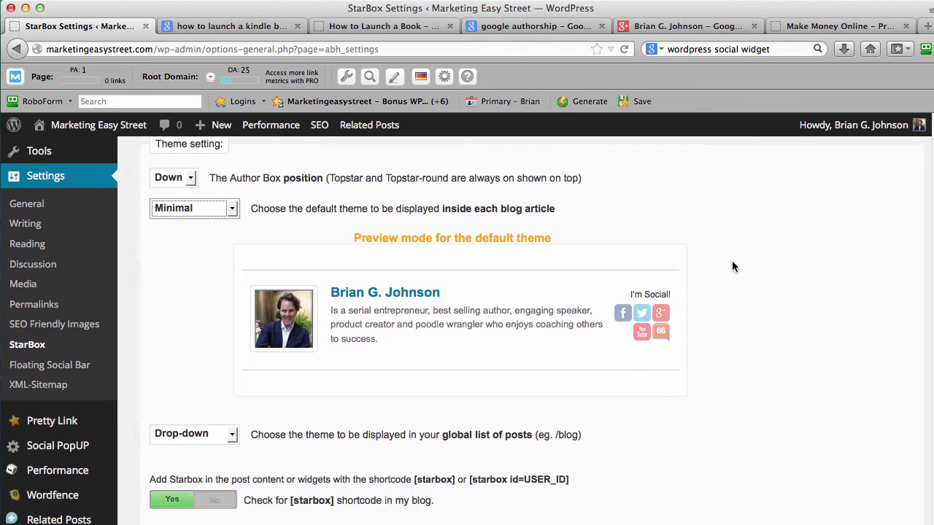
pyautogui.scroll(-2, 733, 261)
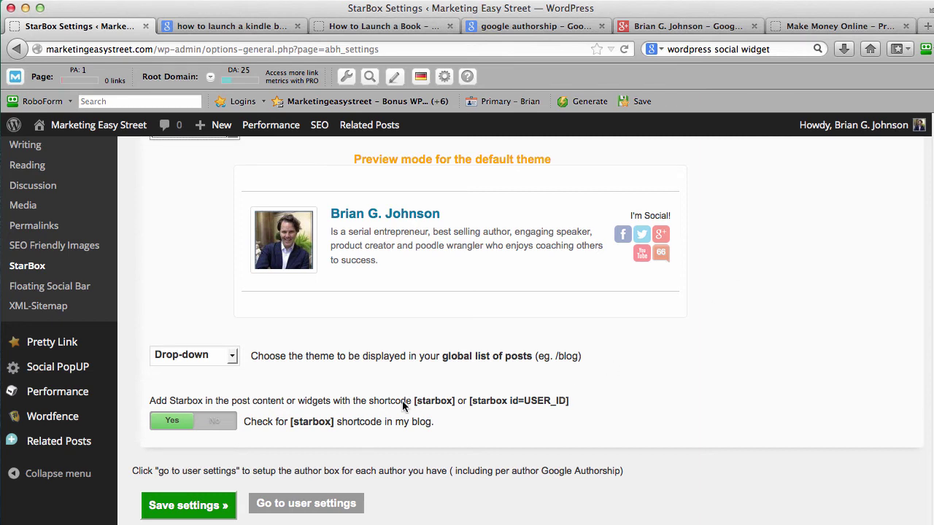
pyautogui.scroll(-1, 639, 384)
pyautogui.scroll(-1, 639, 384)
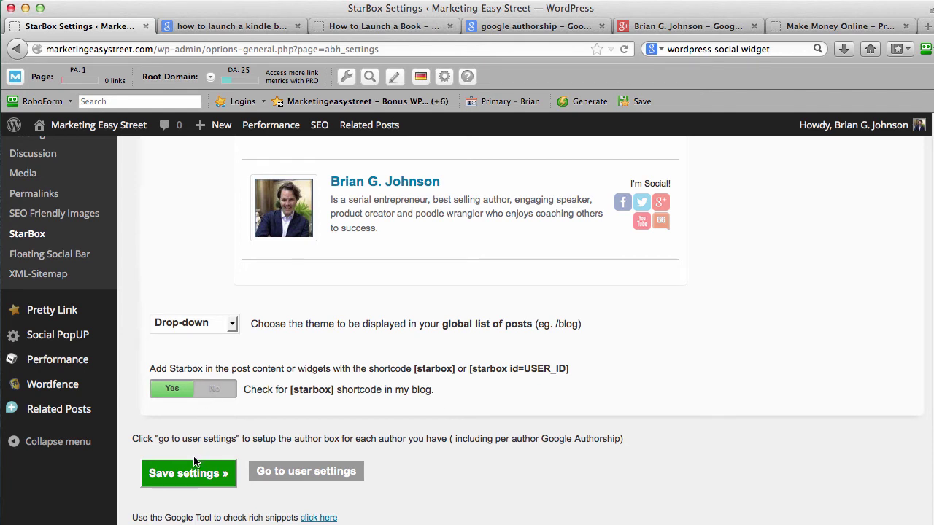
pyautogui.click(191, 474)
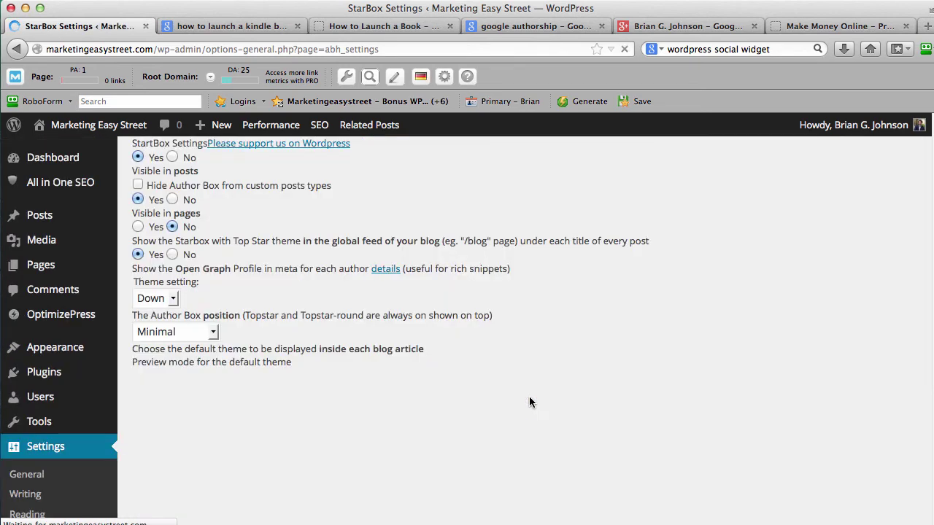
# Go to the StarBox user settings and examine the author's theme preview, job settings and Biographical Info.
pyautogui.scroll(-10, 531, 371)
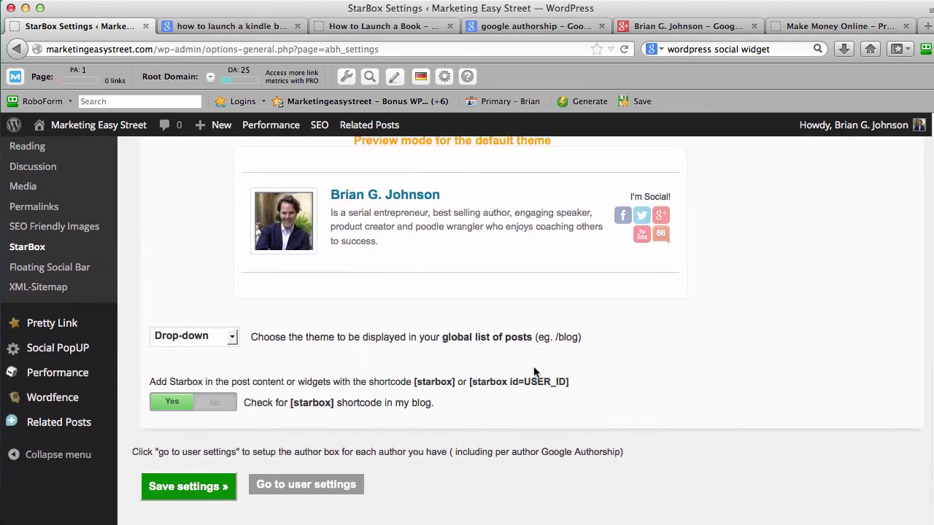
pyautogui.click(332, 435)
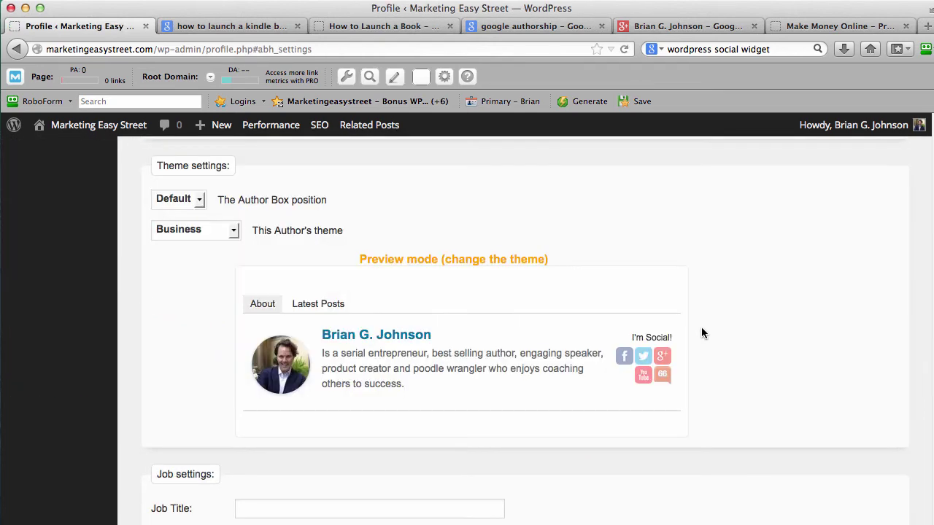
pyautogui.scroll(-2, 864, 281)
pyautogui.scroll(-2, 858, 286)
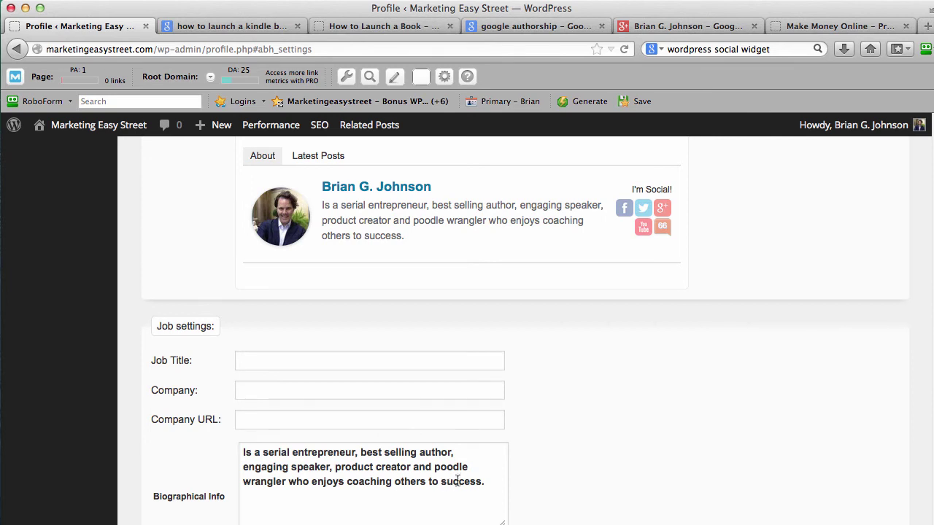
pyautogui.moveTo(485, 481); pyautogui.dragTo(240, 454)
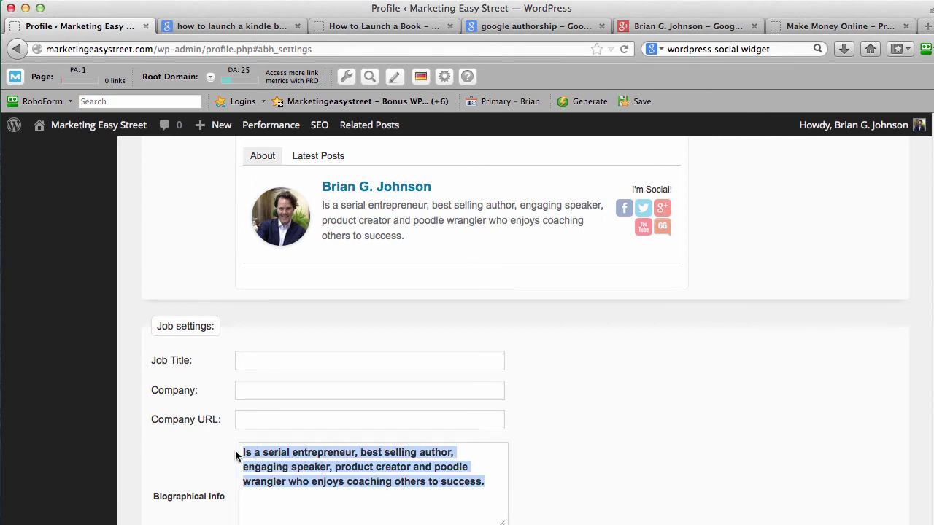
pyautogui.click(675, 453)
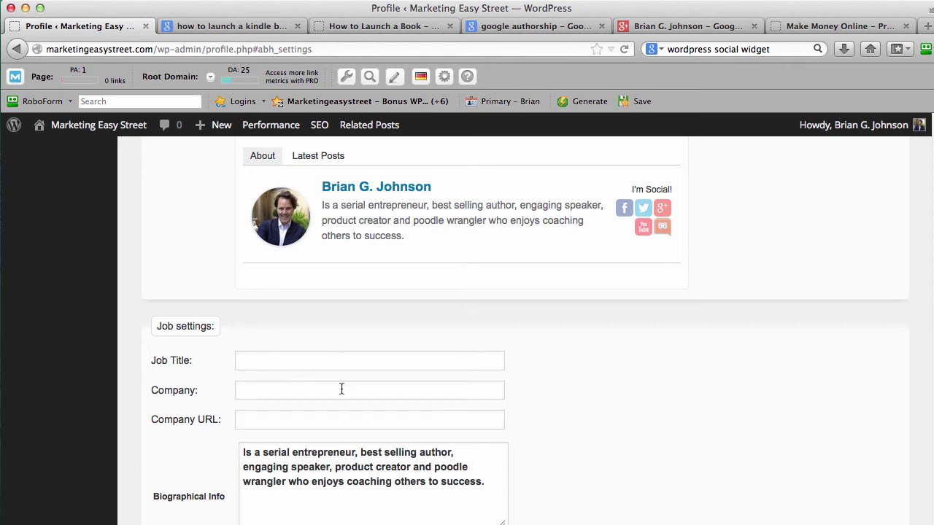
pyautogui.scroll(-5, 515, 406)
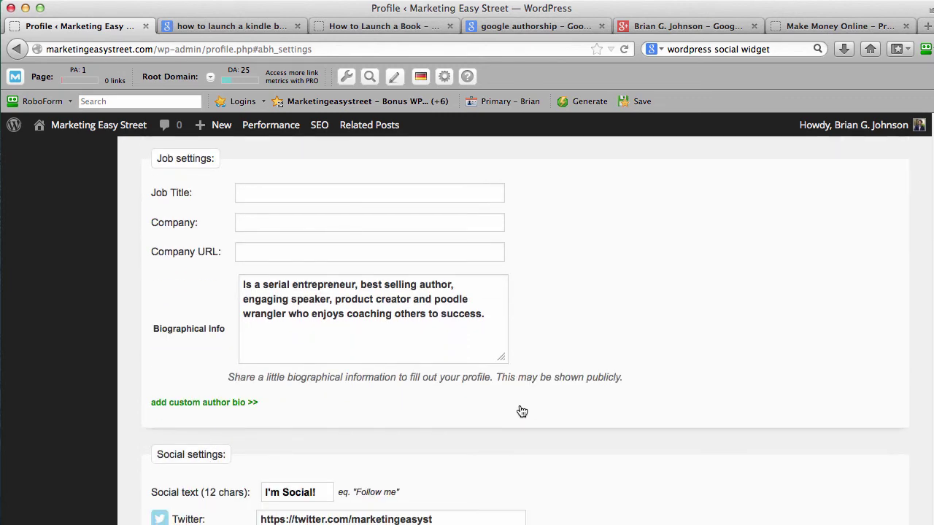
# Examine the author's social settings, including the social text, the network profile links and the nofollow option.
pyautogui.scroll(-6, 520, 407)
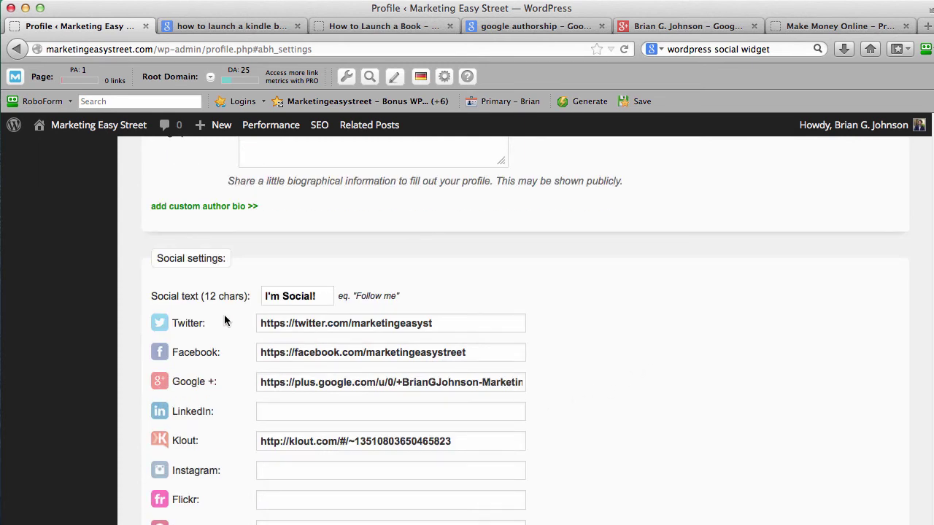
pyautogui.scroll(-1, 223, 387)
pyautogui.scroll(-5, 847, 433)
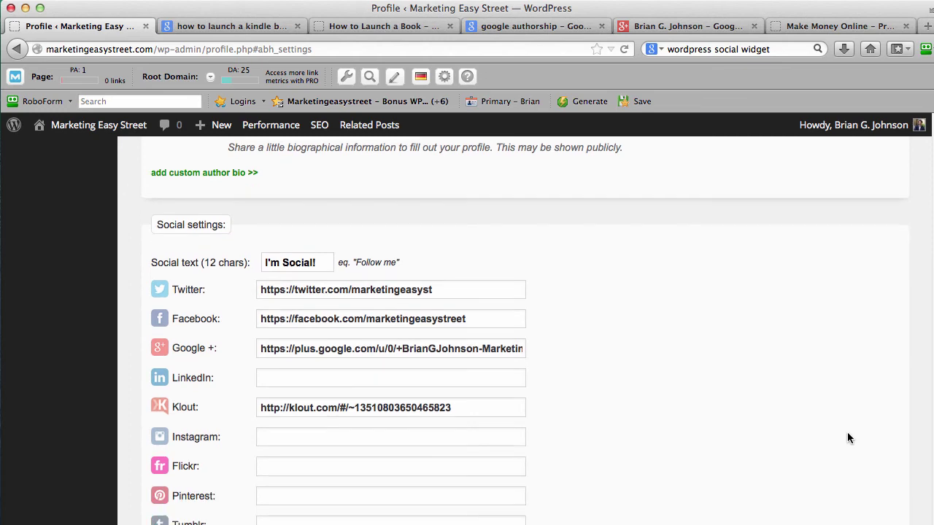
pyautogui.scroll(-2, 278, 317)
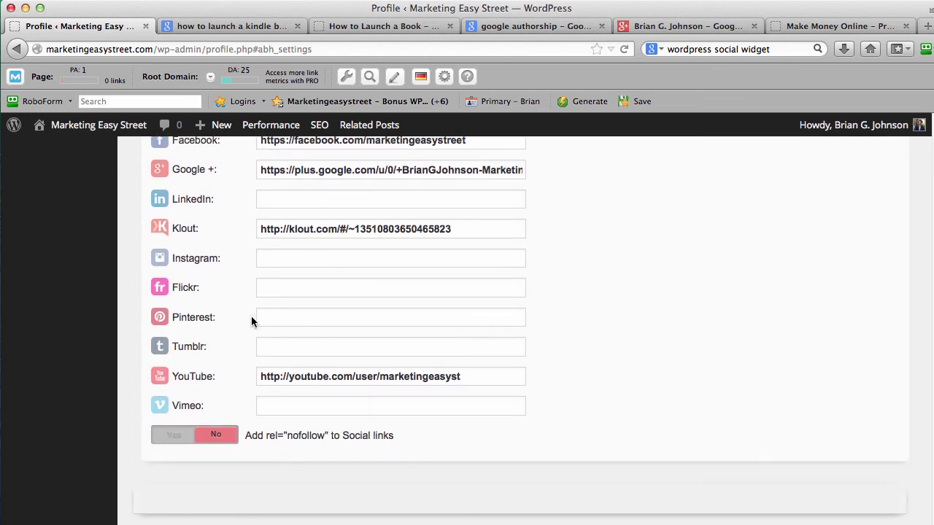
pyautogui.scroll(15, 674, 372)
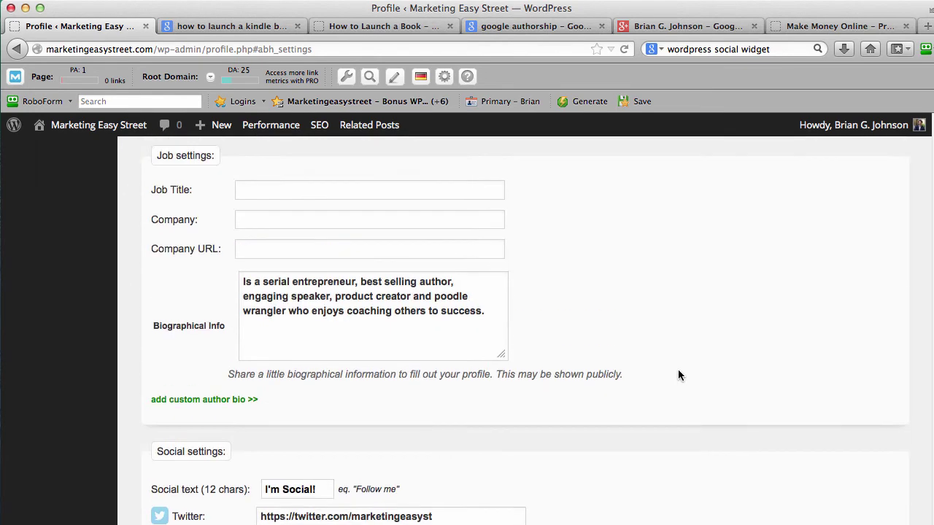
pyautogui.scroll(-3, 678, 374)
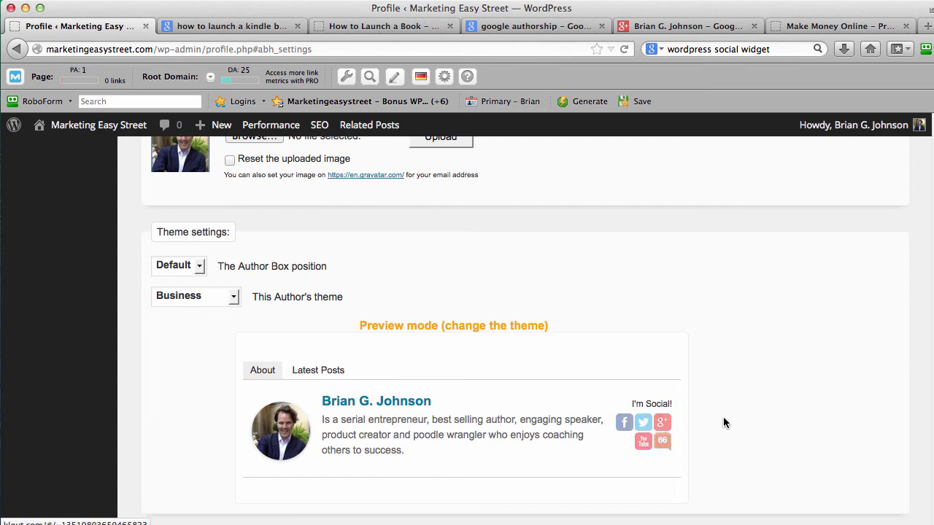
# Review the rest of the author's profile page, from the contact info and theme preview down to the profile update option.
pyautogui.scroll(-3, 722, 419)
pyautogui.scroll(10, 738, 409)
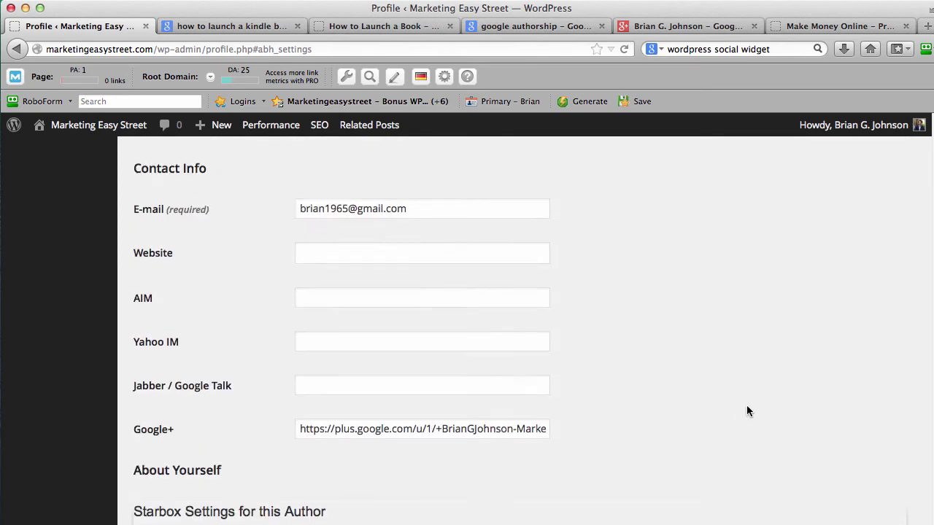
pyautogui.scroll(10, 746, 403)
pyautogui.scroll(-15, 744, 401)
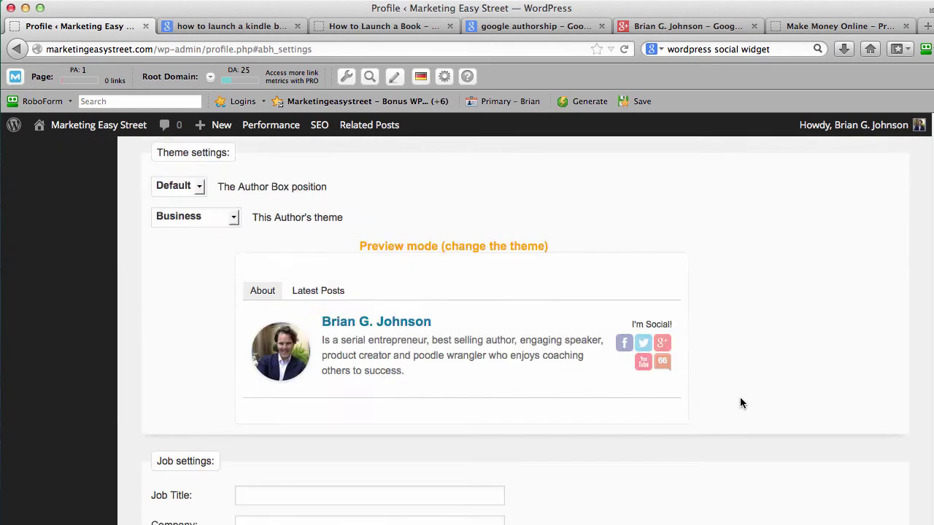
pyautogui.scroll(-15, 740, 397)
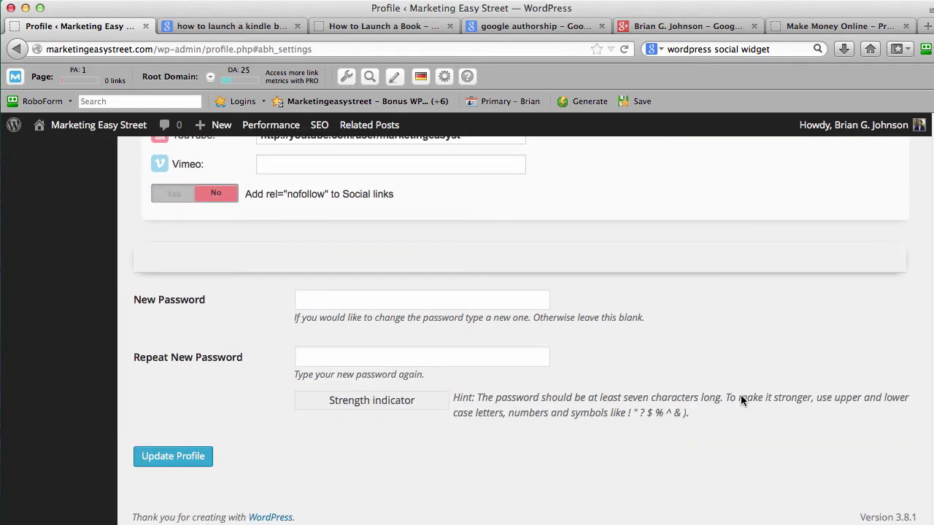
pyautogui.scroll(20, 737, 399)
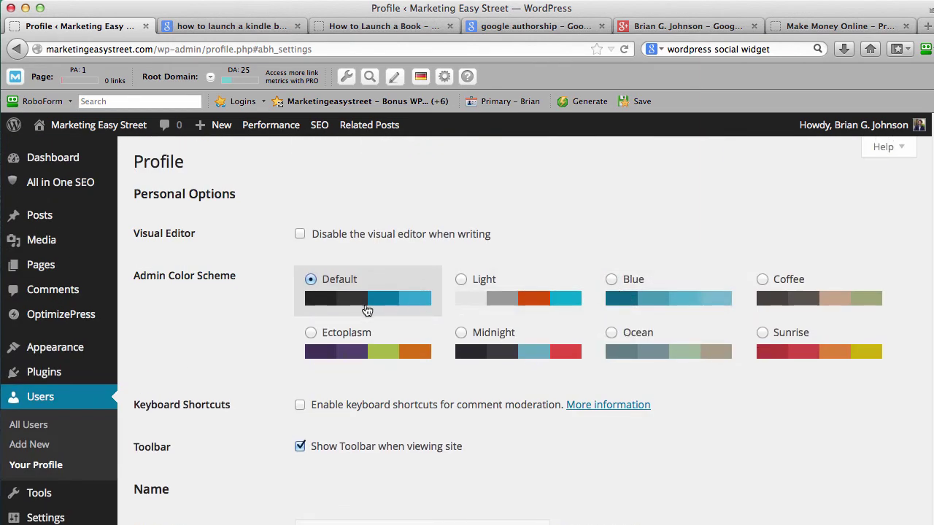
# Return to the StarBox plugin settings and go to the link for checking rich snippets with the Google tool.
pyautogui.scroll(-2, 153, 401)
pyautogui.scroll(-5, 146, 372)
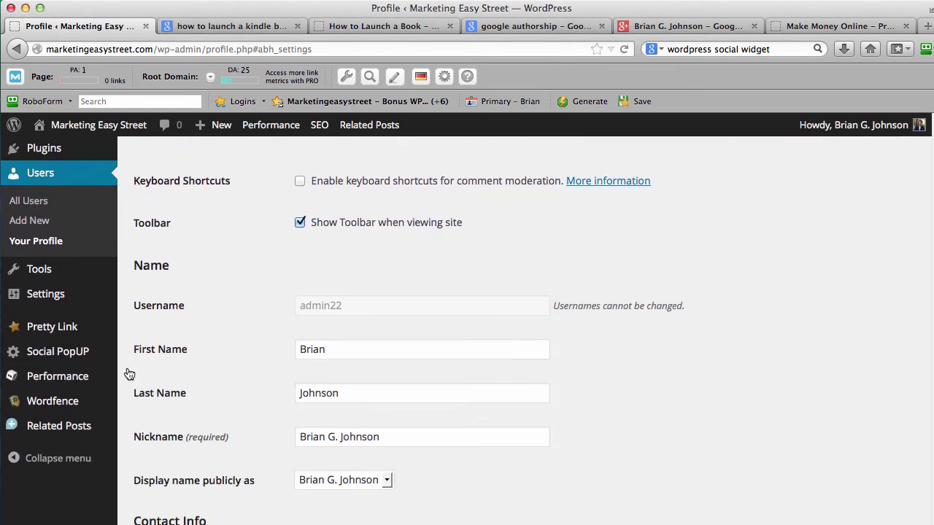
pyautogui.moveTo(45, 295)
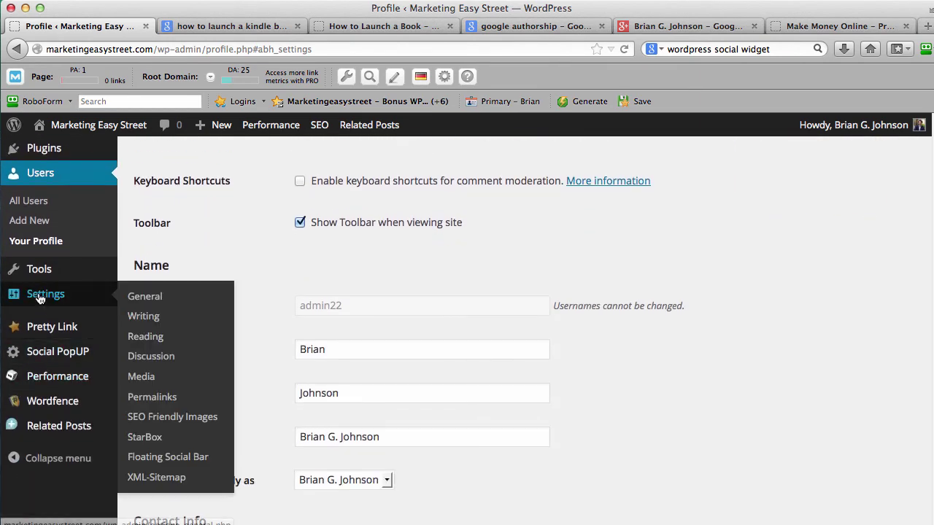
pyautogui.click(147, 441)
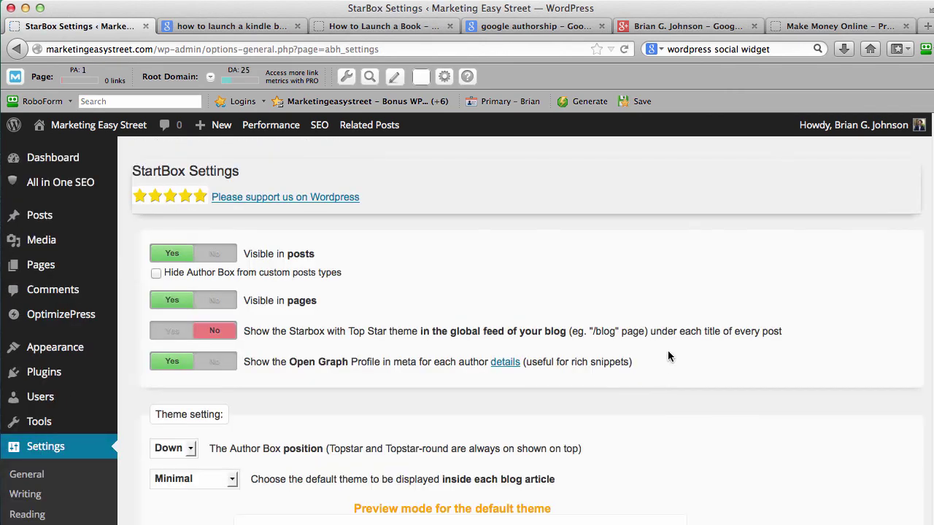
pyautogui.scroll(-10, 670, 356)
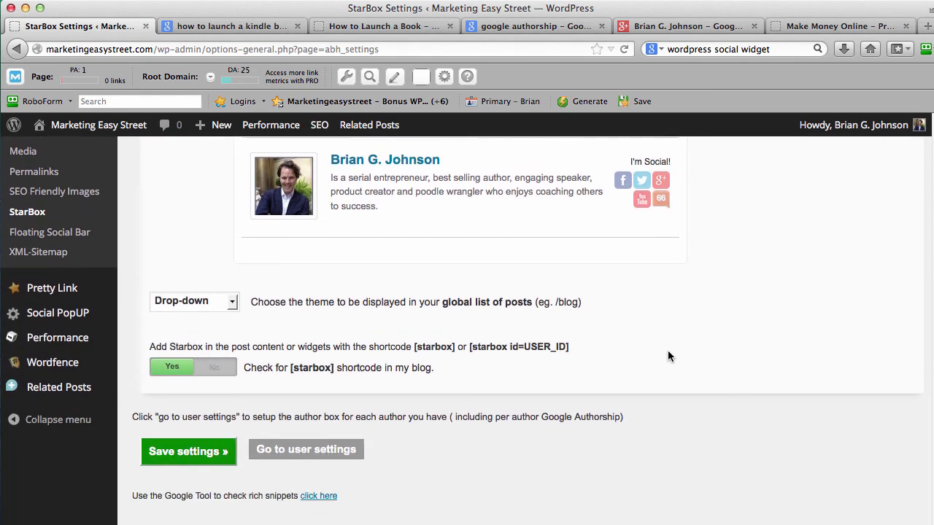
pyautogui.scroll(-1, 670, 356)
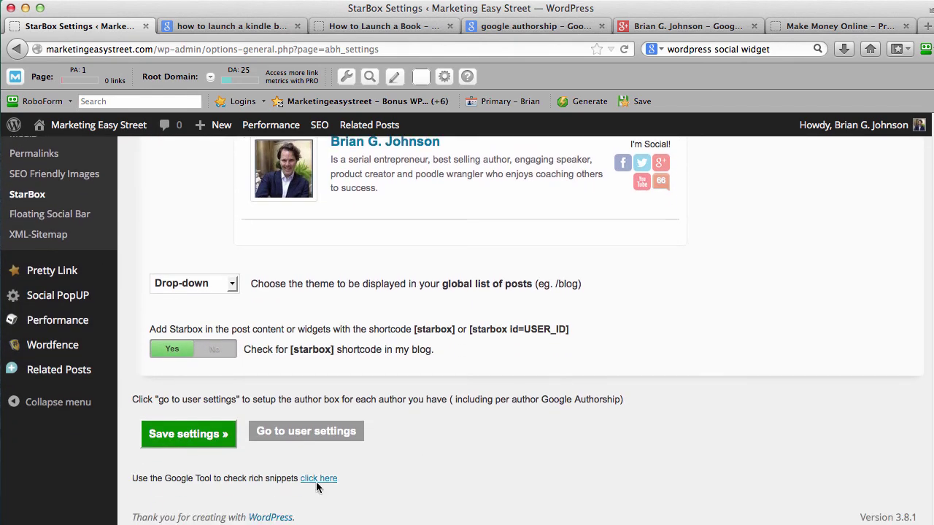
# Open the Google rich snippets tool linked from StarBox and examine the search preview and authorship result for marketingeasystreet.com.
pyautogui.moveTo(196, 480); pyautogui.dragTo(298, 481)
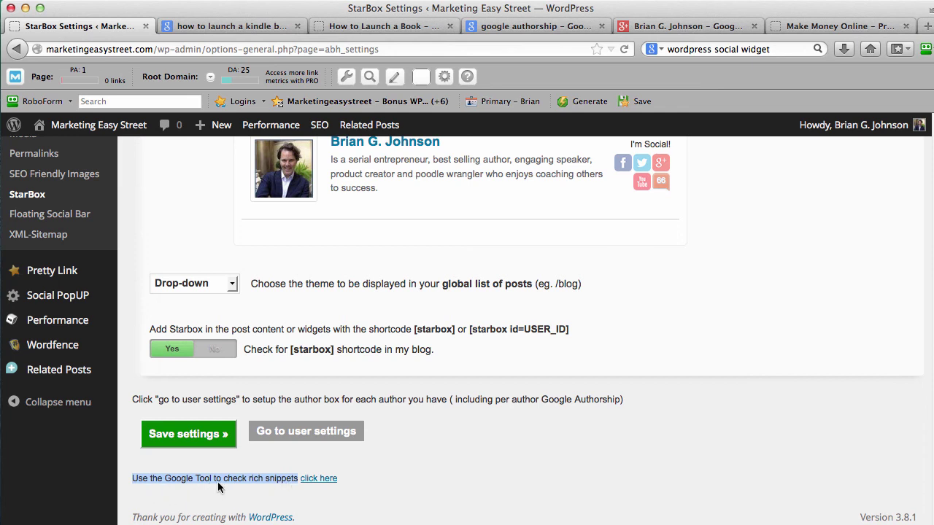
pyautogui.click(403, 485)
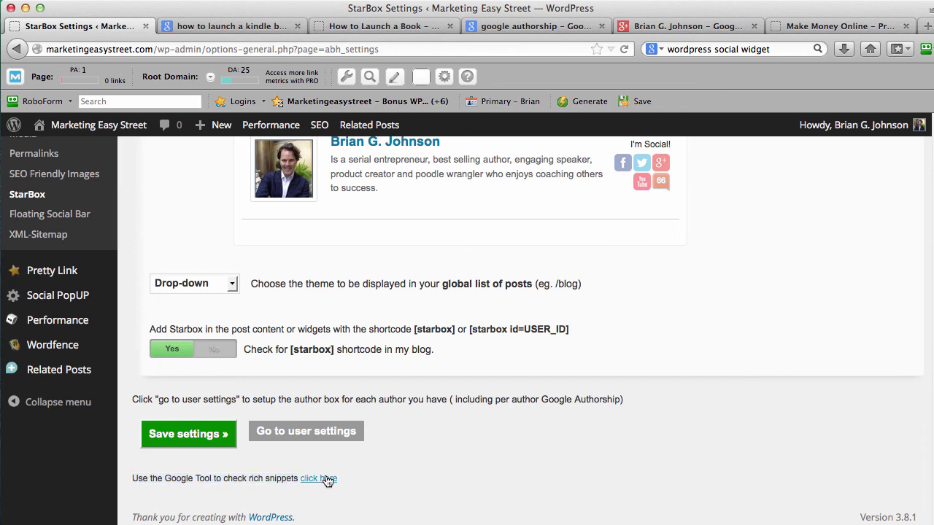
pyautogui.click(319, 478)
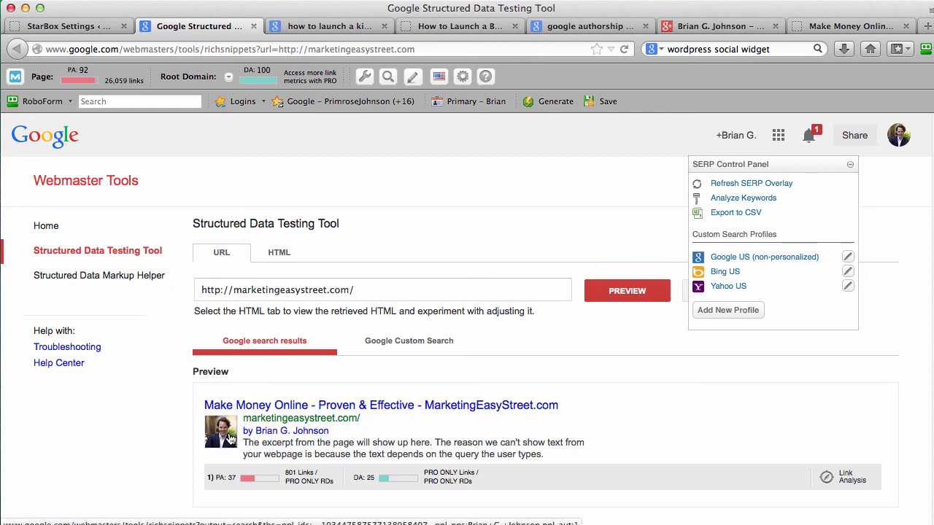
pyautogui.scroll(-1, 566, 432)
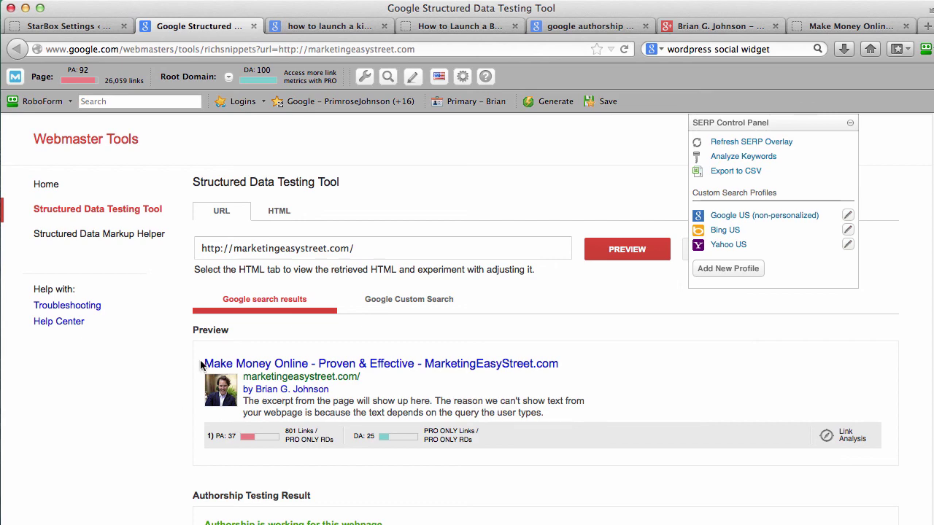
# Close the Structured Data Testing Tool and switch to the live How to Launch a Book article to view its author box.
pyautogui.click(253, 26)
pyautogui.scroll(5, 455, 245)
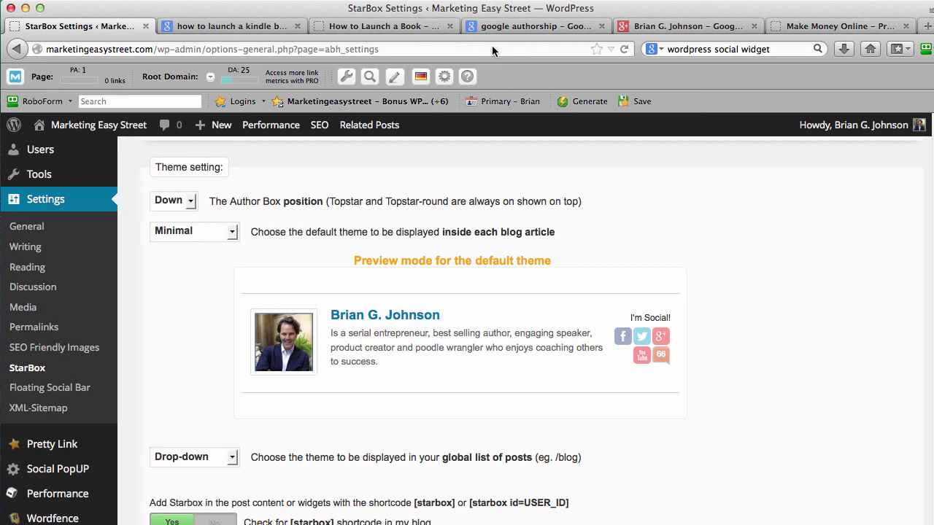
pyautogui.click(406, 27)
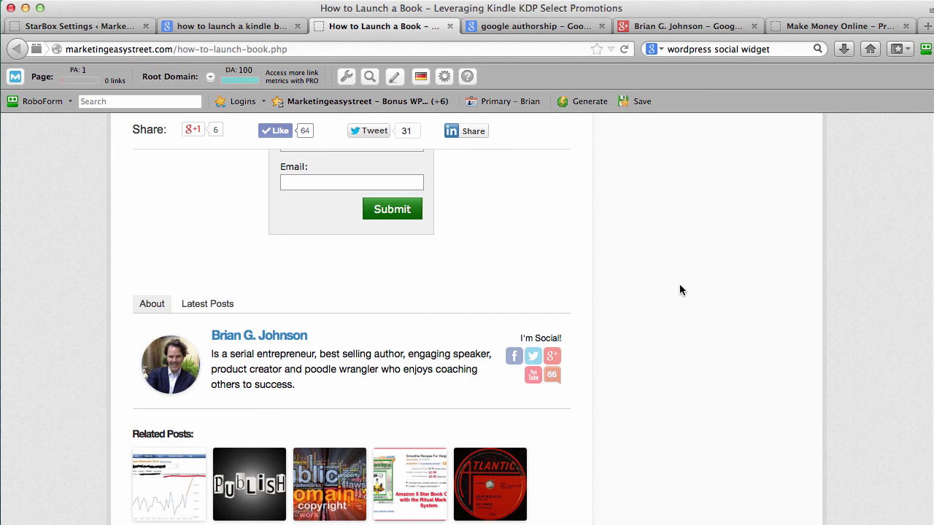